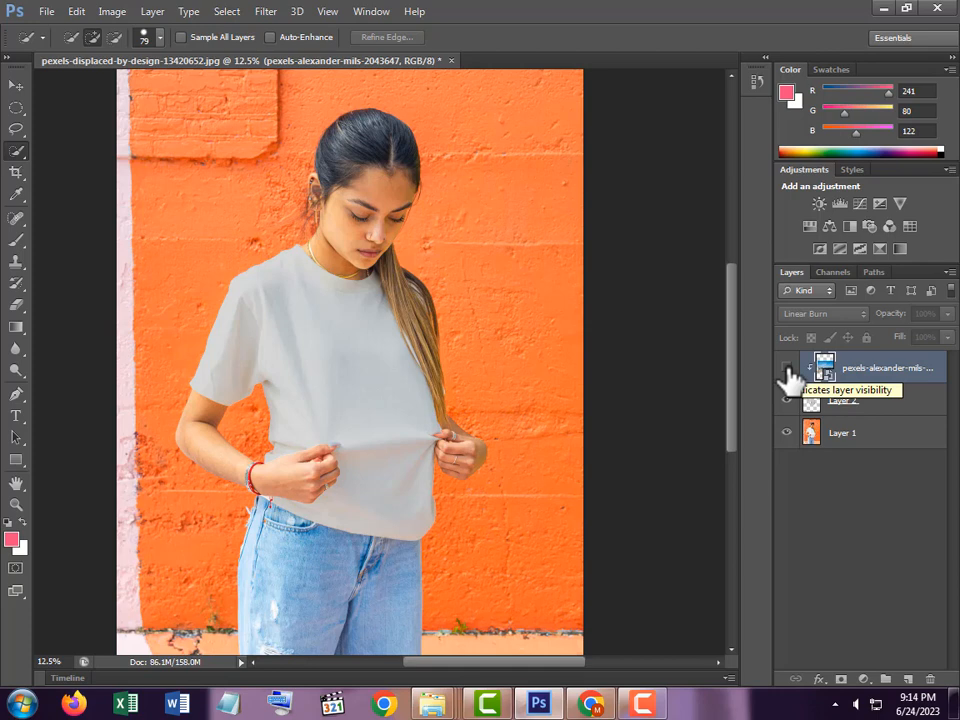
Step: Show the clipped airplane photo layer, try different blend modes ending on Subtract, and compare the shirt with the layer hidden and shown
left_click(787, 370)
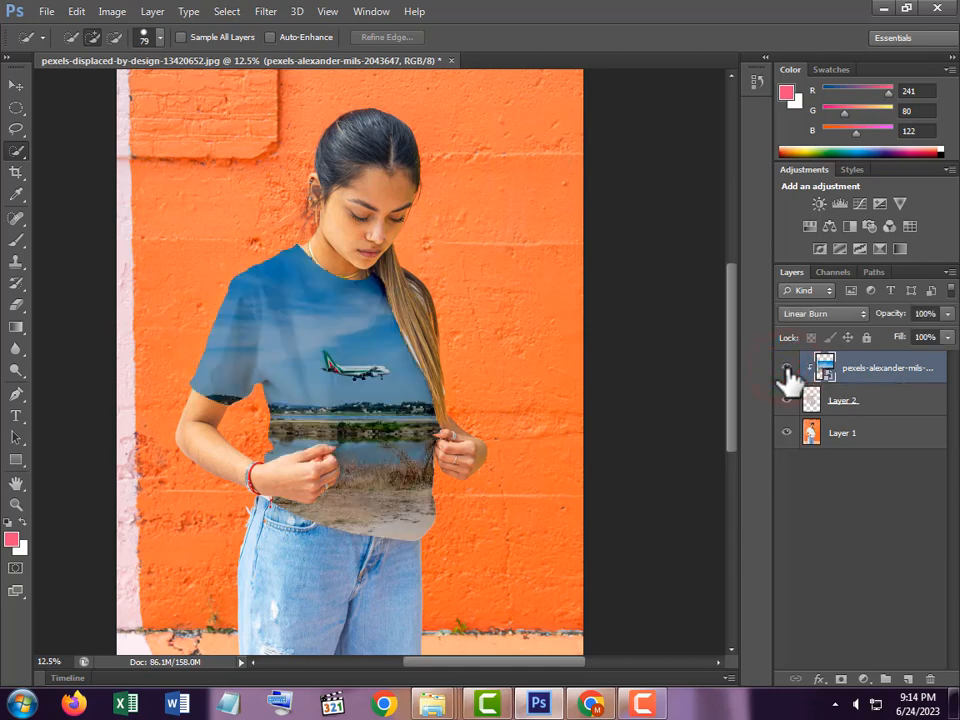
left_click(845, 314)
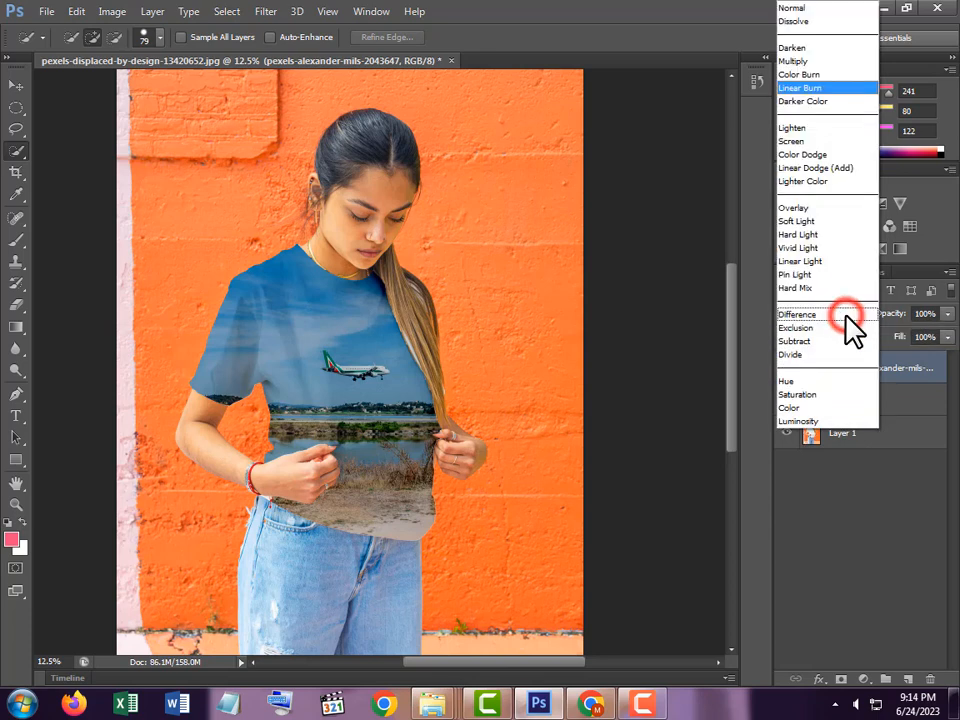
left_click(818, 421)
key("Up")
key("Up")
key("Up")
key("Up")
key("Up")
key("Up")
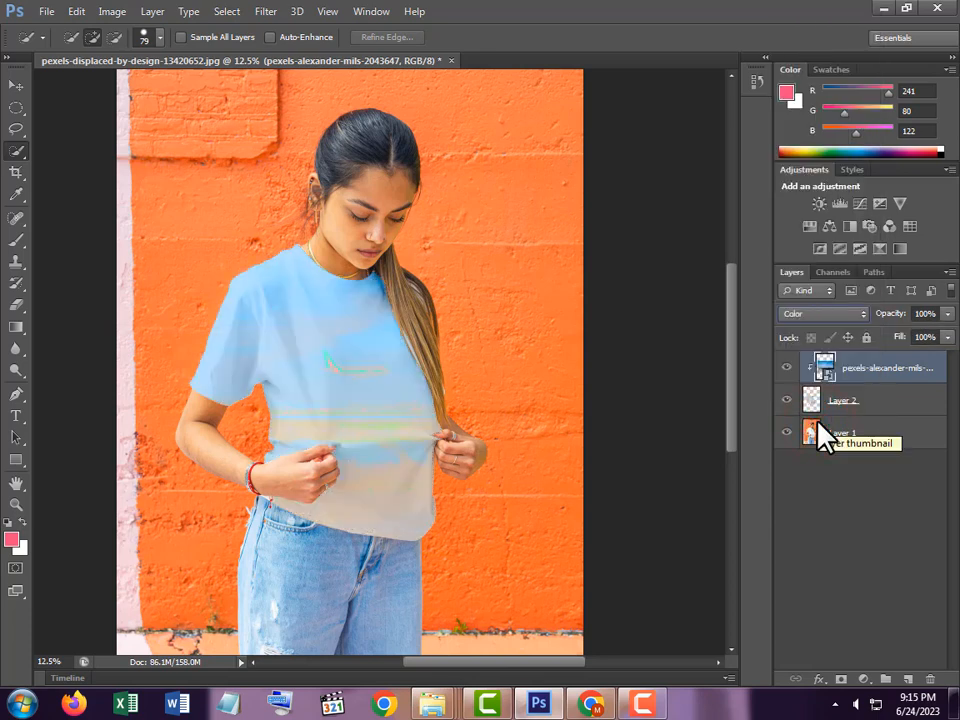
key("Down")
key("Down")
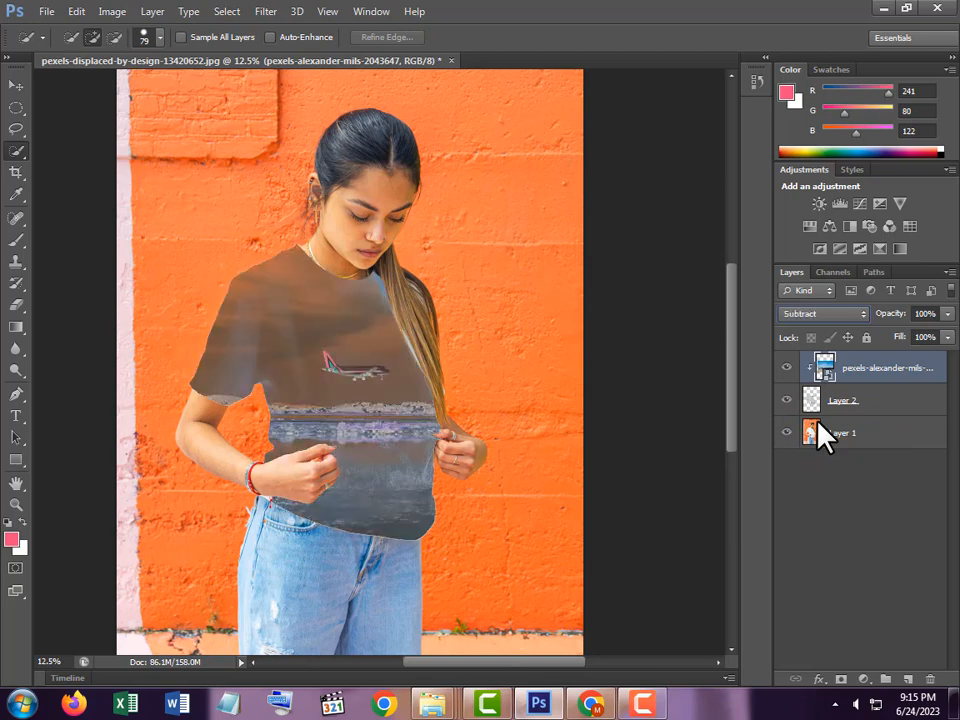
key("Up")
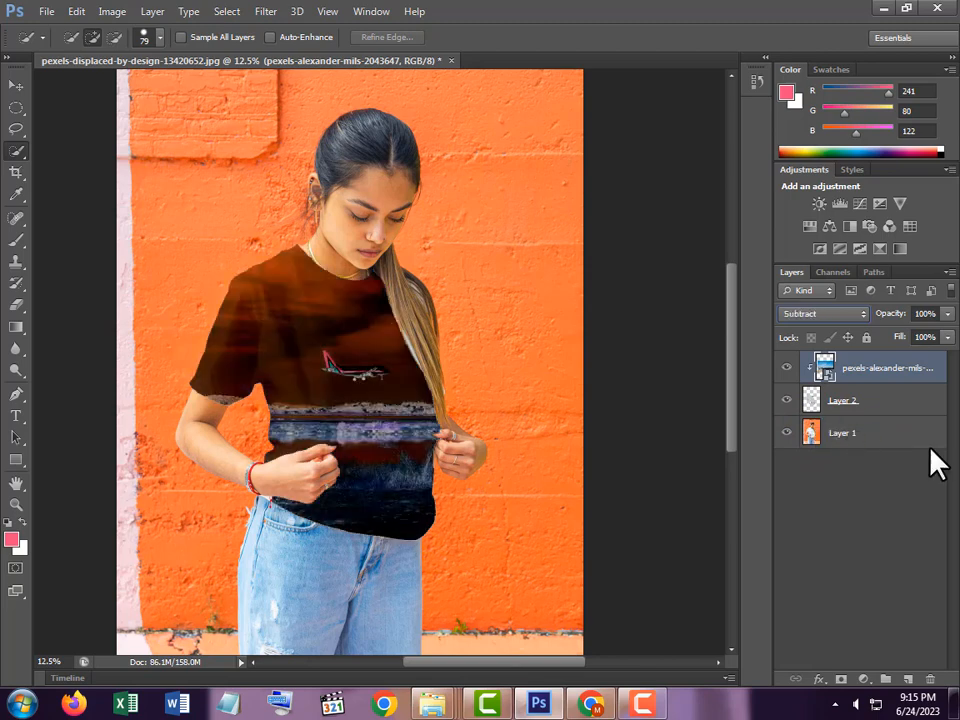
left_click(787, 368)
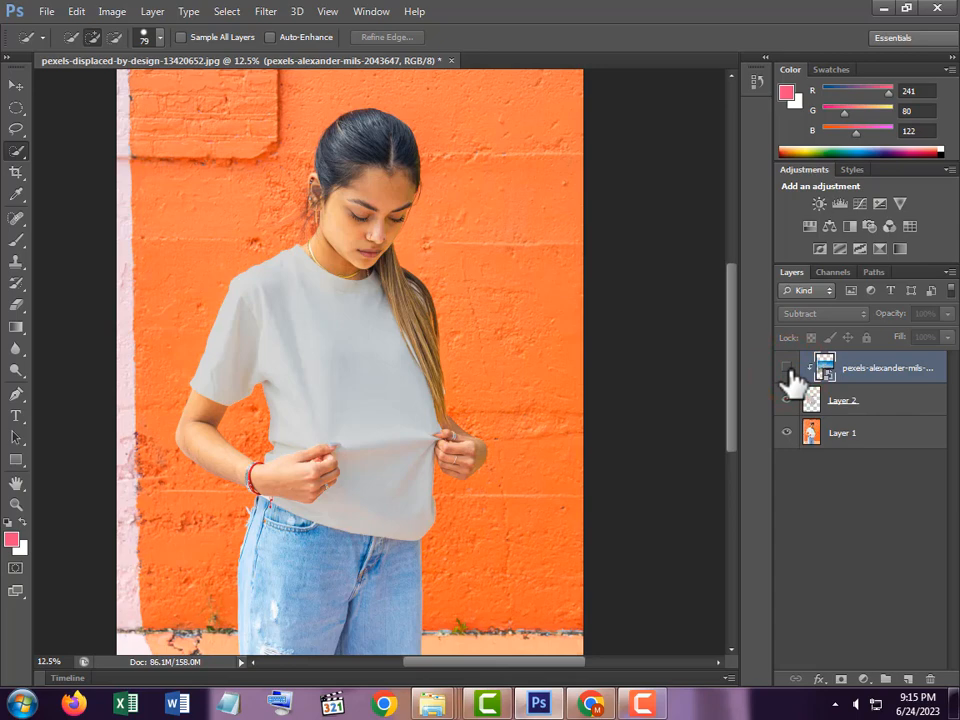
left_click(788, 370)
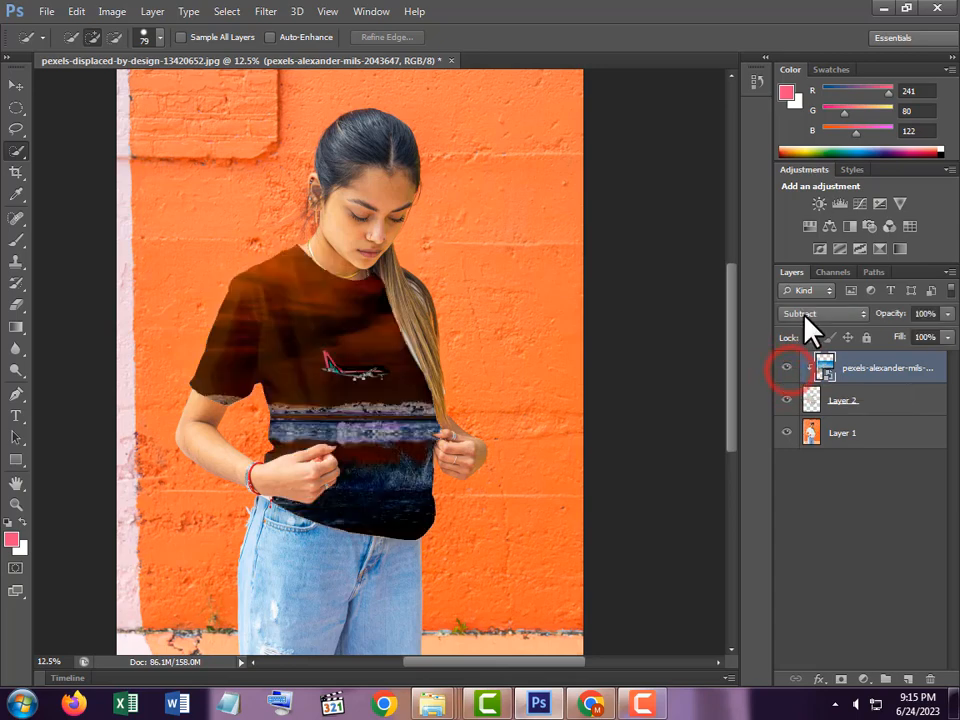
Step: Open the desing folder from the desktop and look through its T-shirt images, starting with 87a
left_click(882, 9)
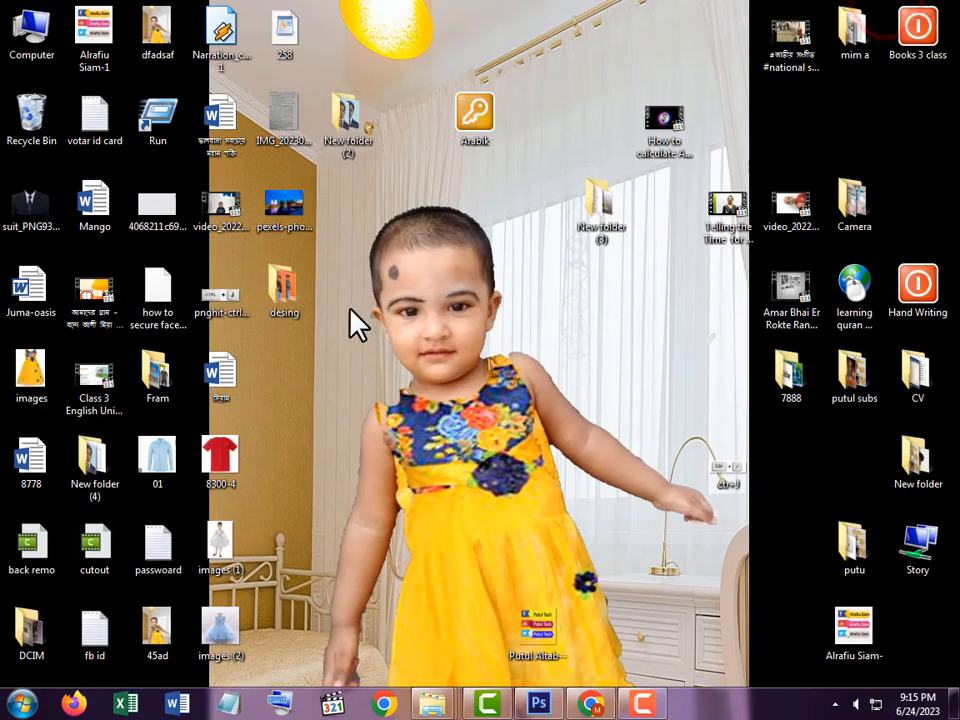
left_click(290, 292)
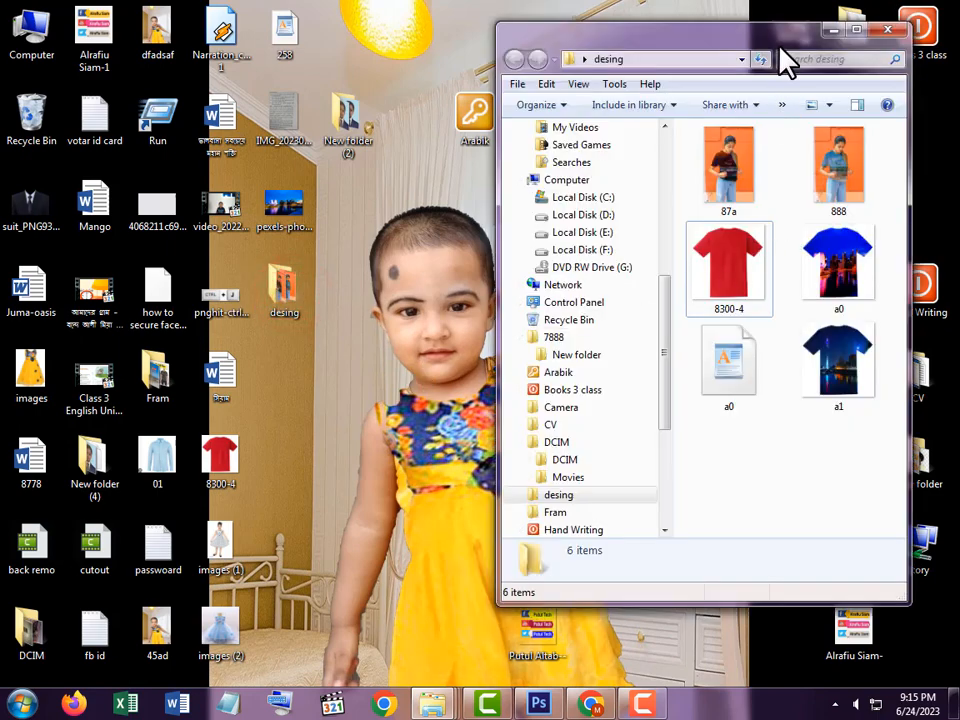
double_click(768, 40)
double_click(228, 163)
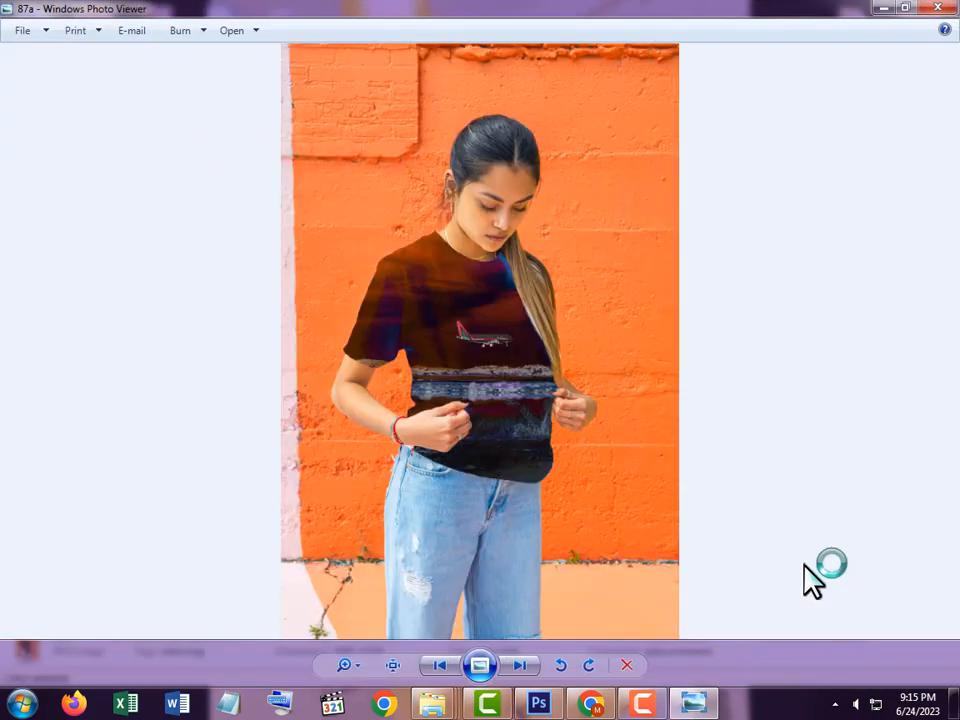
key("Right")
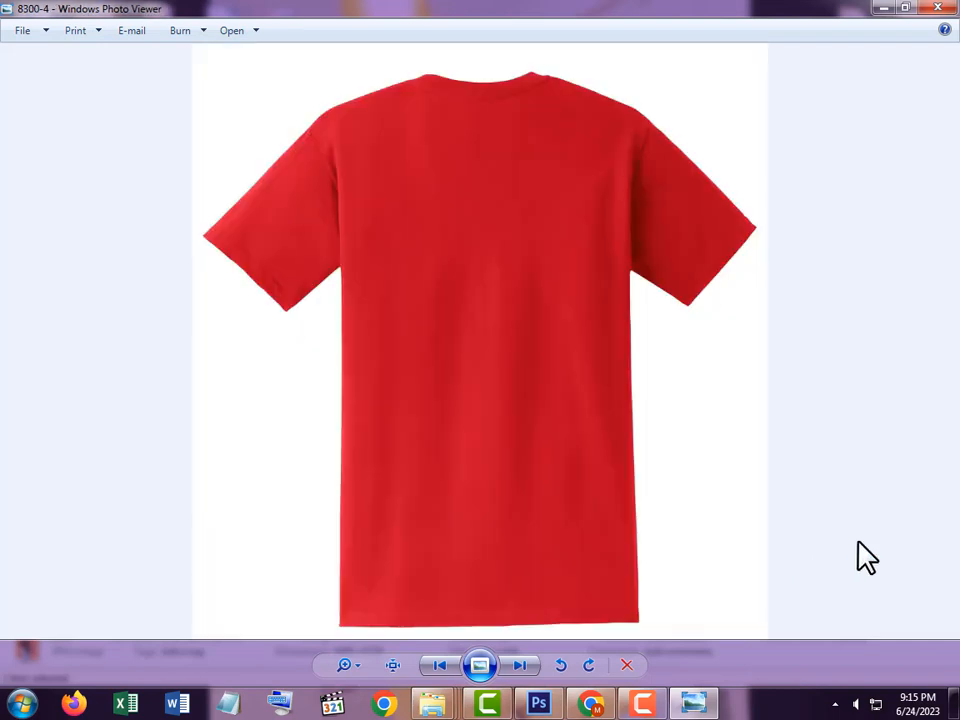
key("Right")
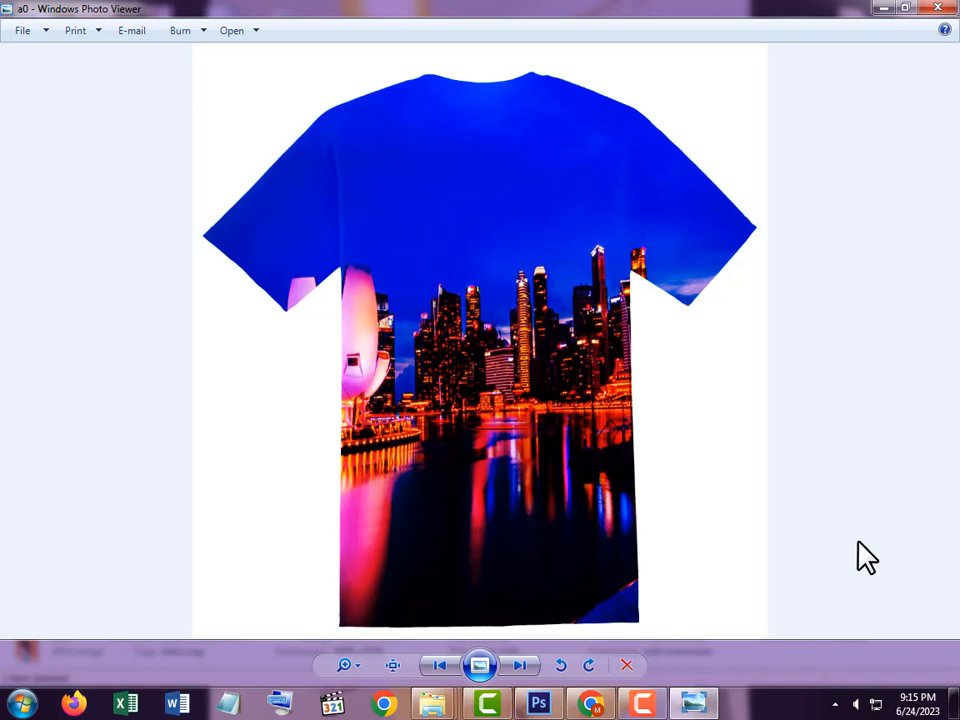
key("Right")
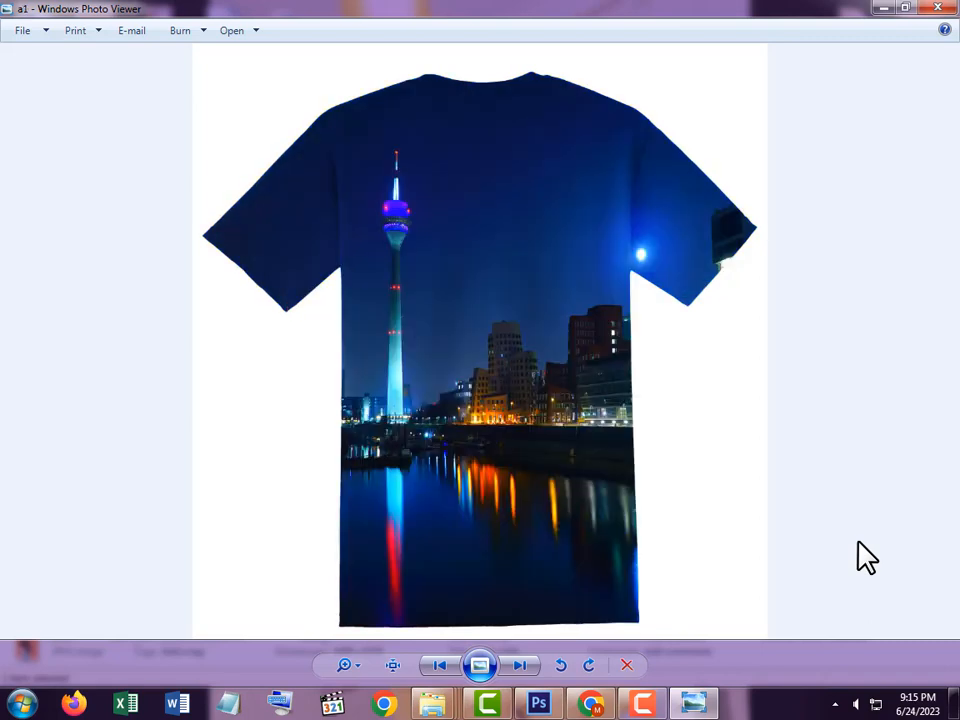
key("Left")
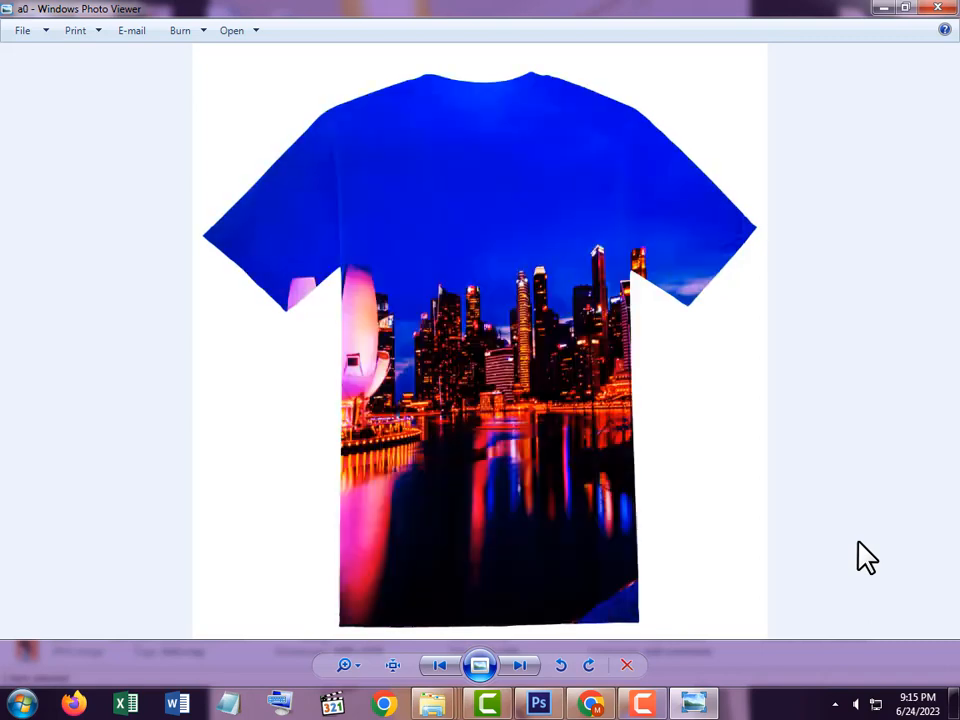
key("Left")
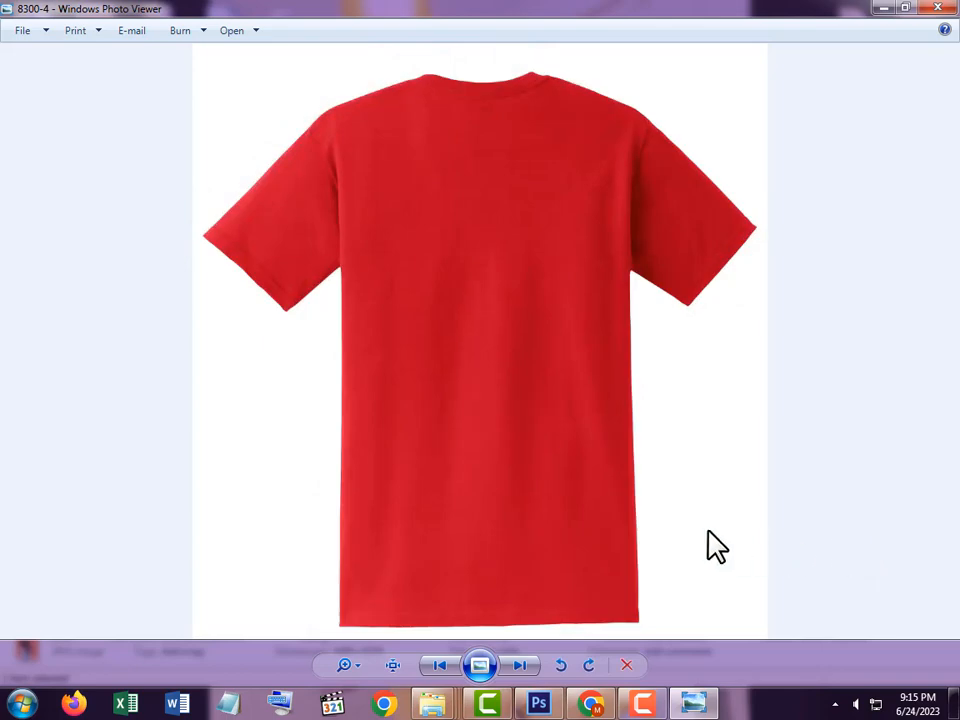
left_click(937, 8)
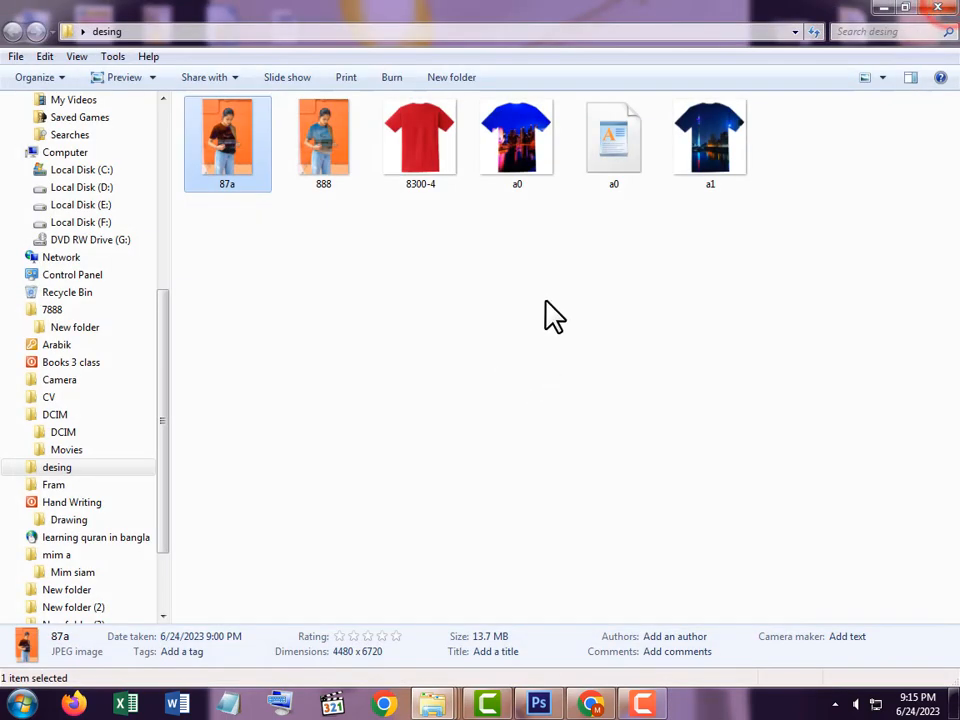
Step: View the a0 T-shirt image from the desing folder and close it again
left_click(544, 300)
double_click(536, 168)
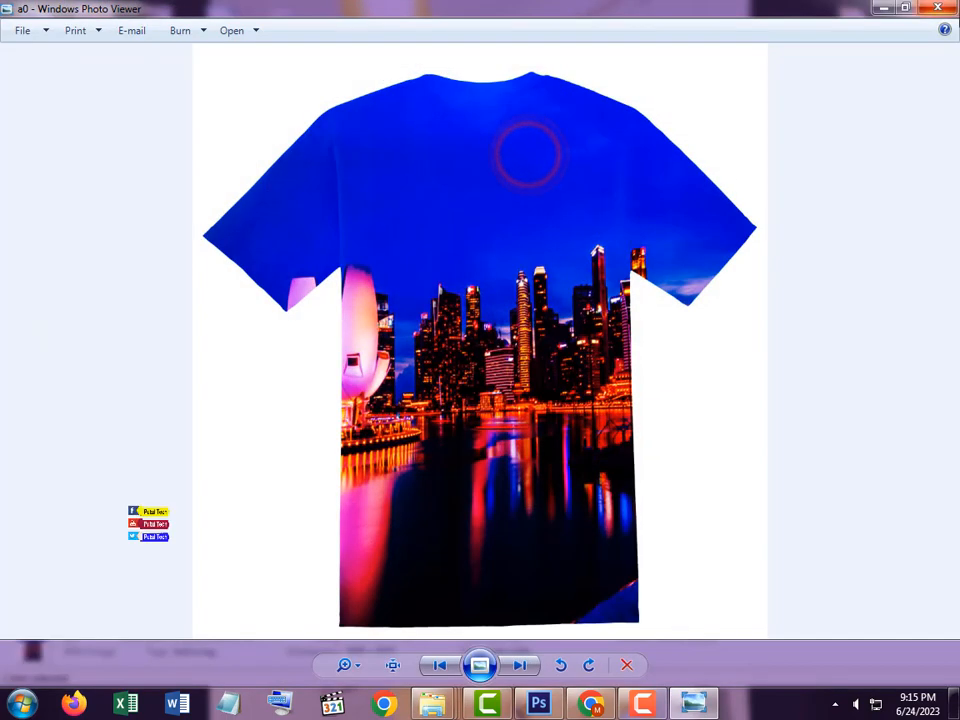
left_click(935, 9)
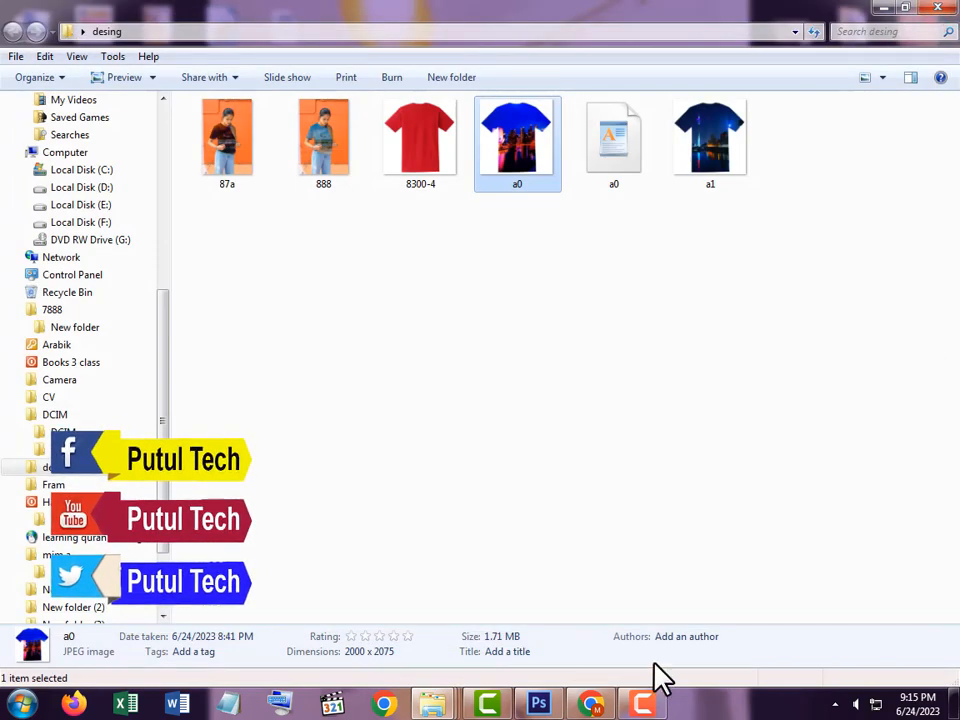
Step: Switch back to Photoshop and delete the clipped airplane photo layer and Layer 2
left_click(538, 706)
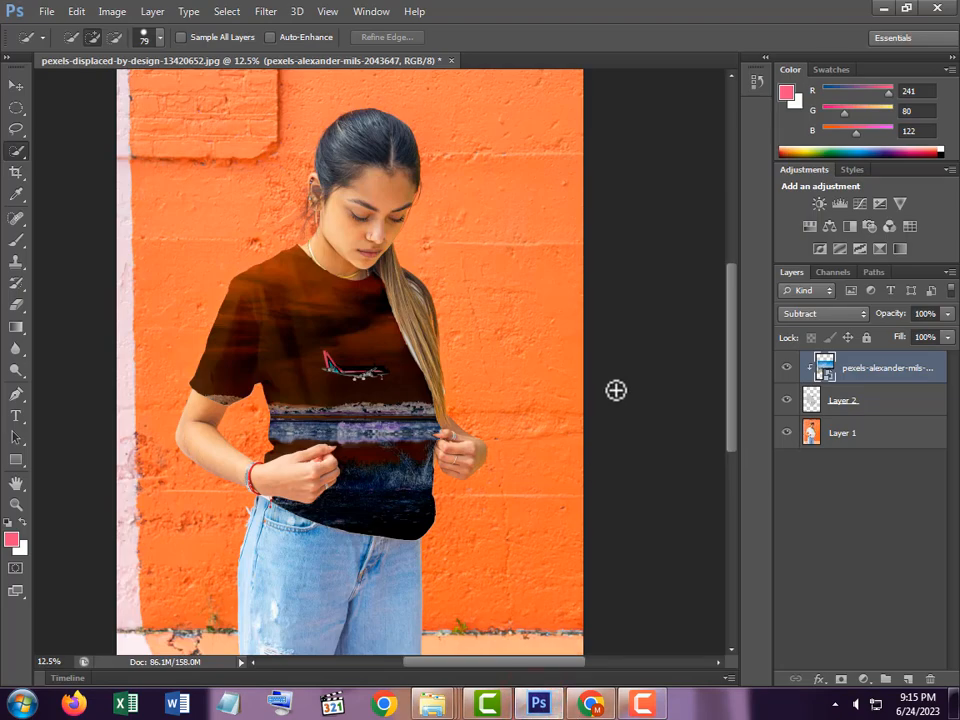
left_click(787, 368)
key("Delete")
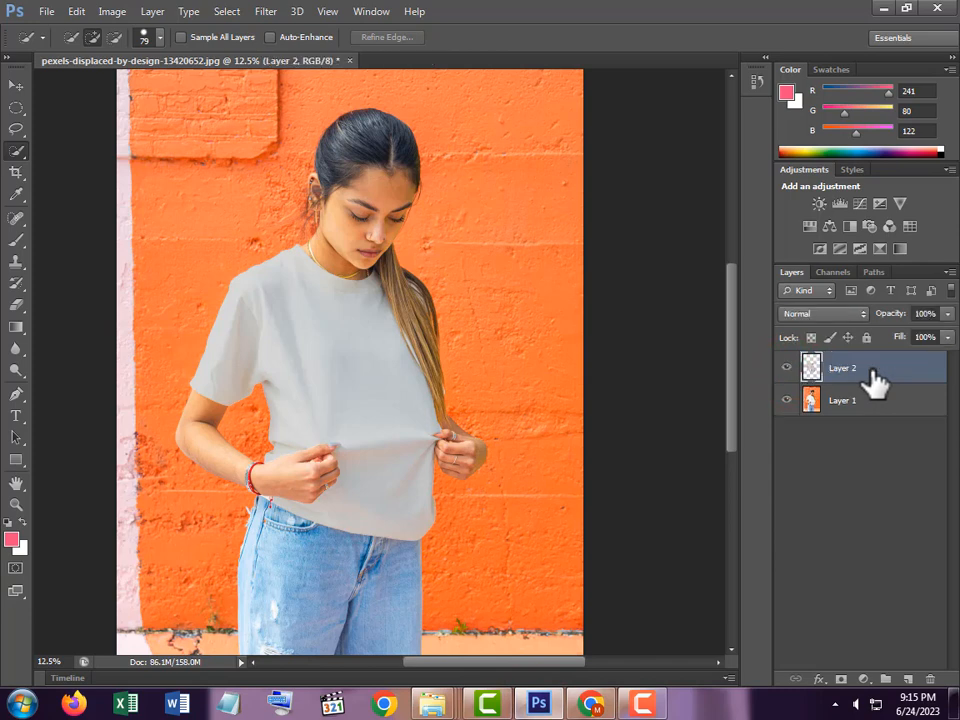
key("Delete")
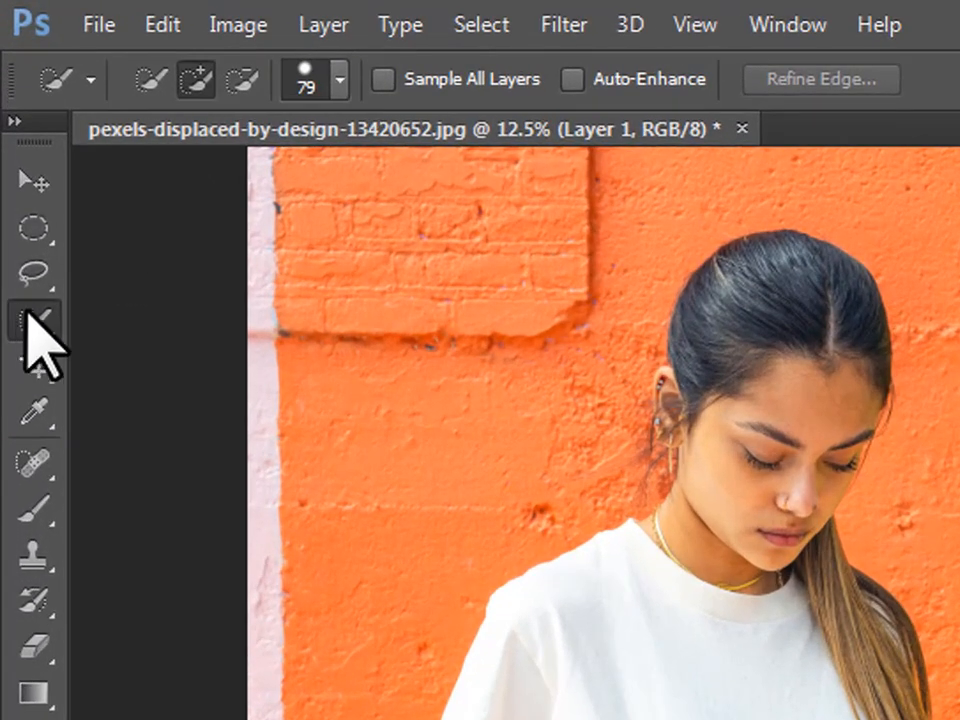
Step: Select the woman's entire white T-shirt on Layer 1 with the Quick Selection Tool
right_click(30, 314)
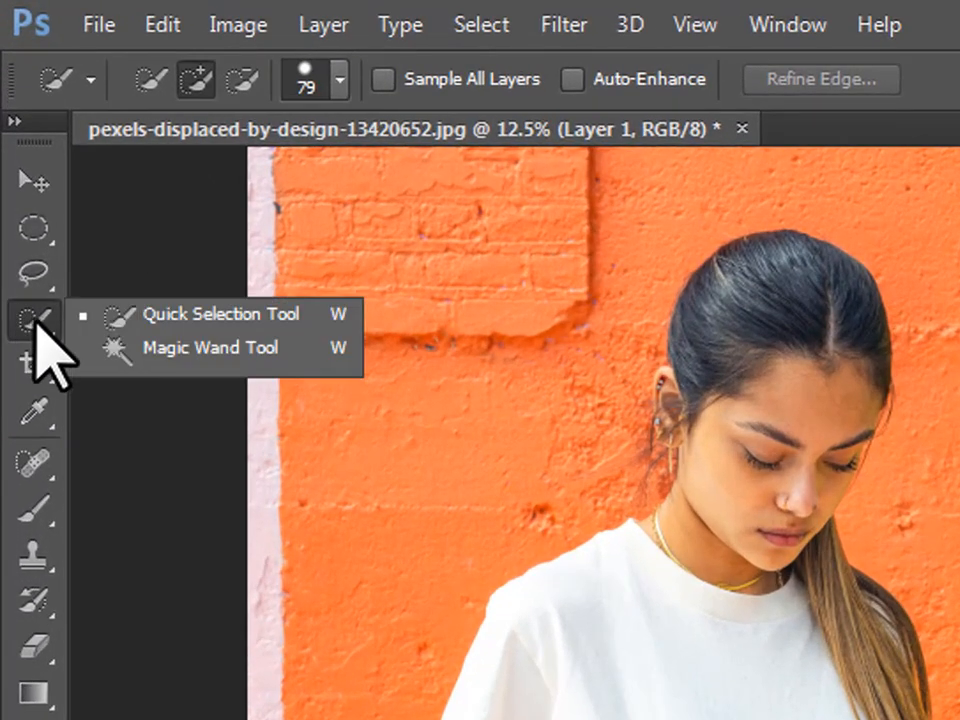
left_click(172, 318)
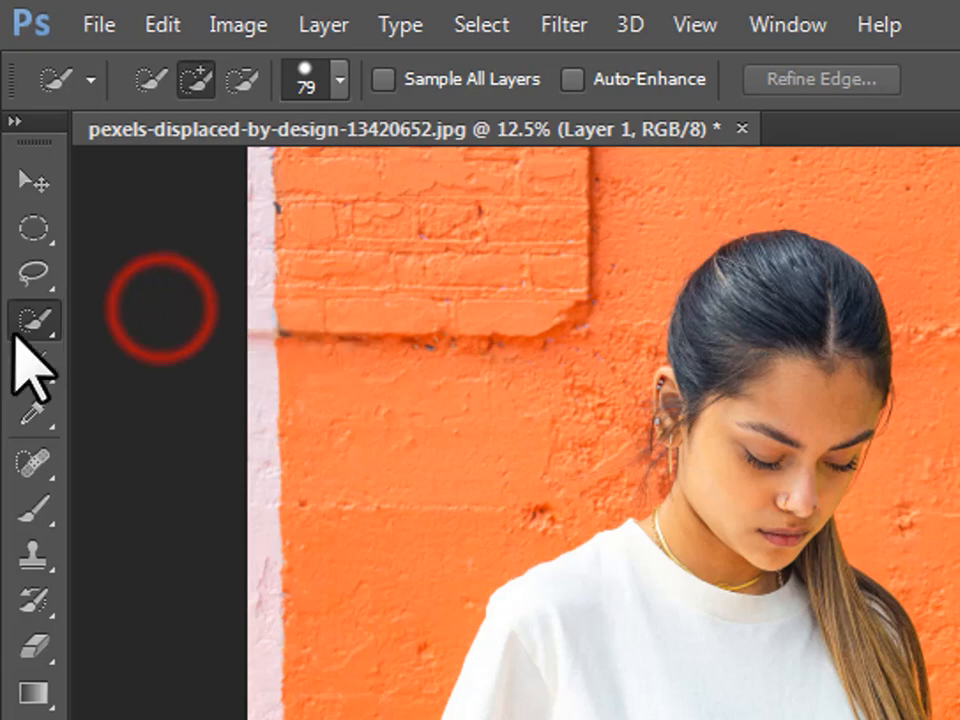
left_click(28, 318)
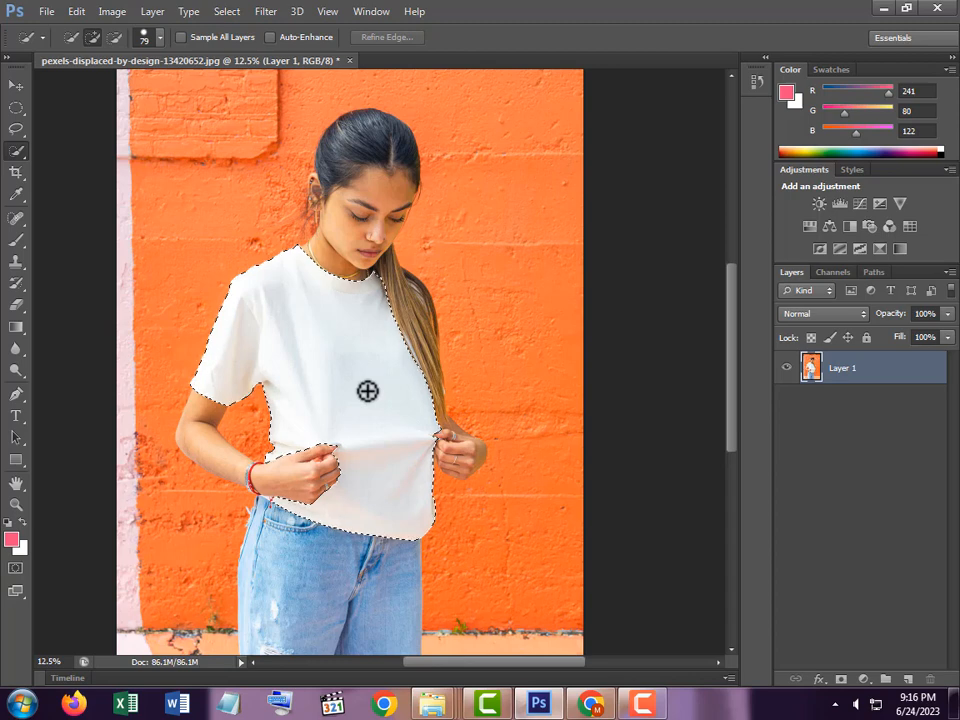
left_click(368, 391)
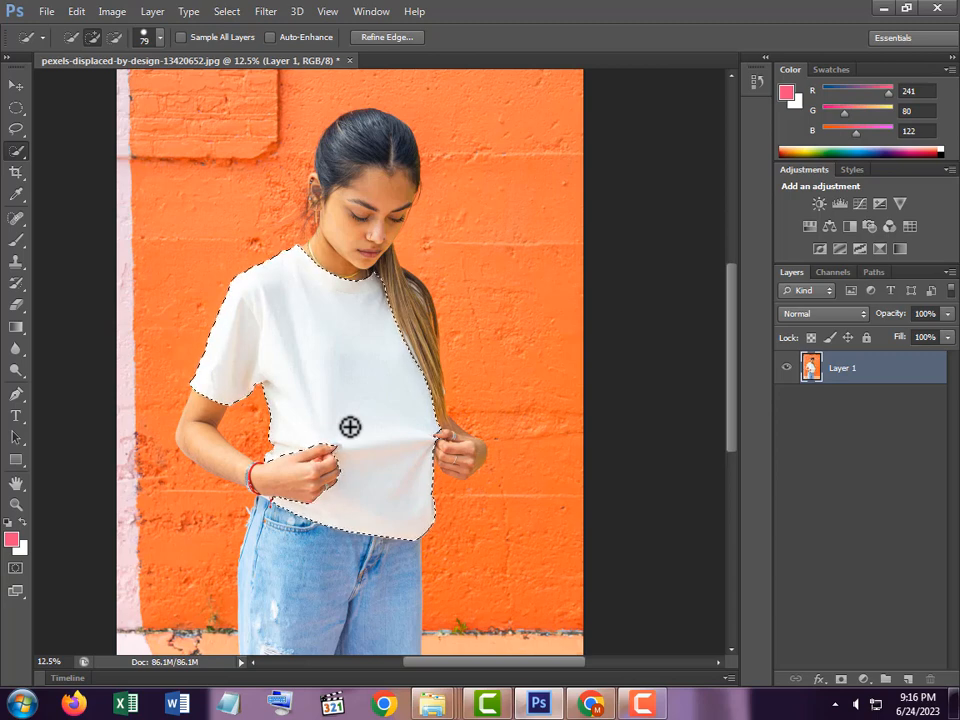
Step: Copy the selected T-shirt onto its own new layer and hide Layer 1
key("ctrl+j")
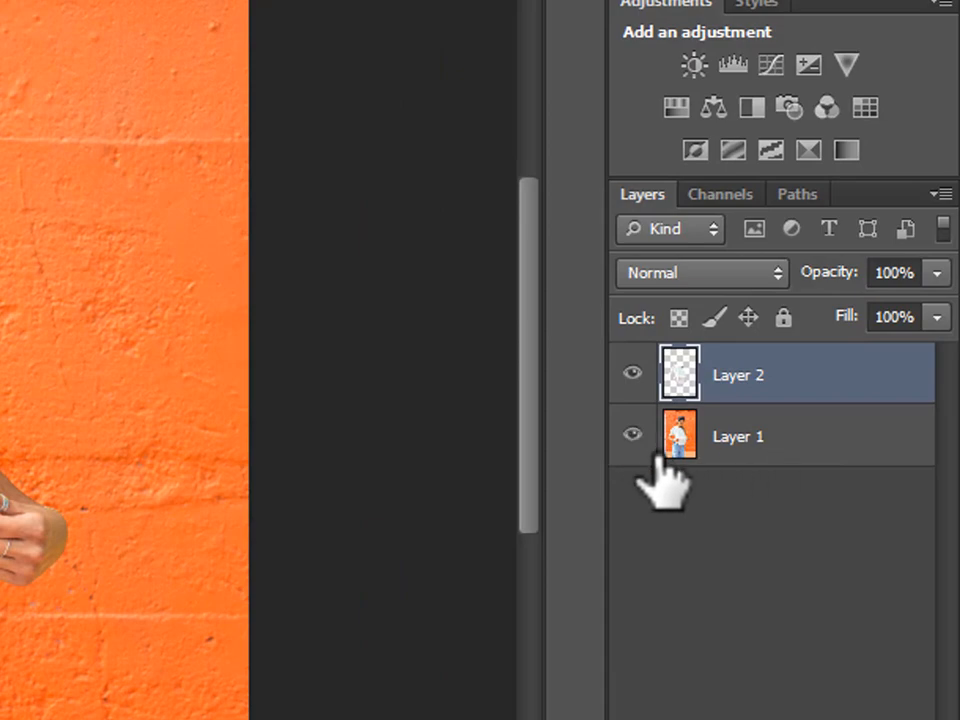
left_click(632, 437)
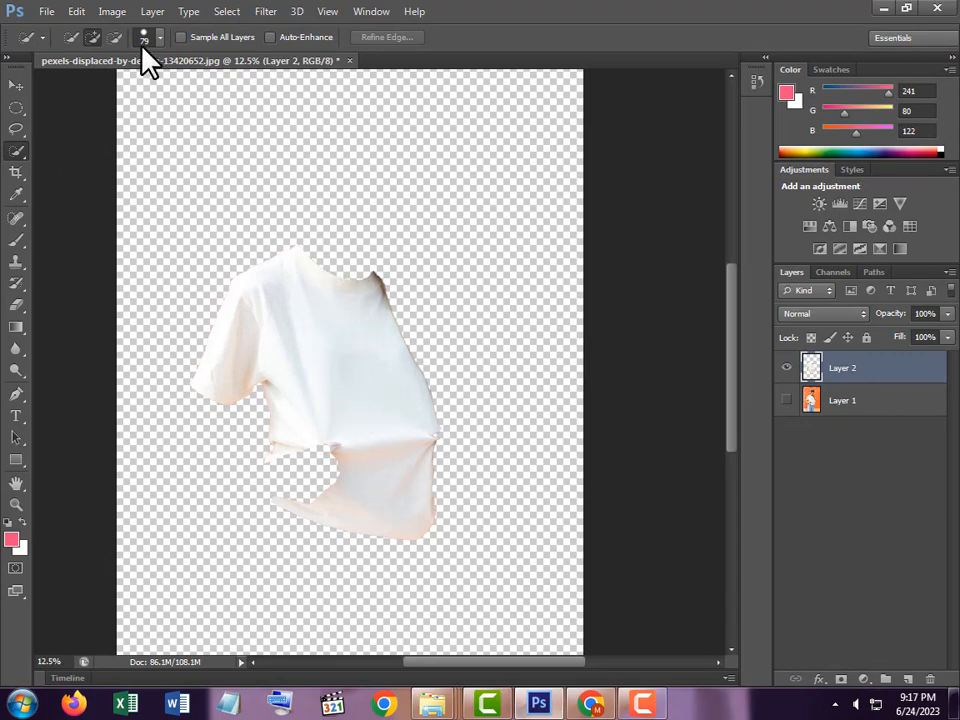
left_click(111, 12)
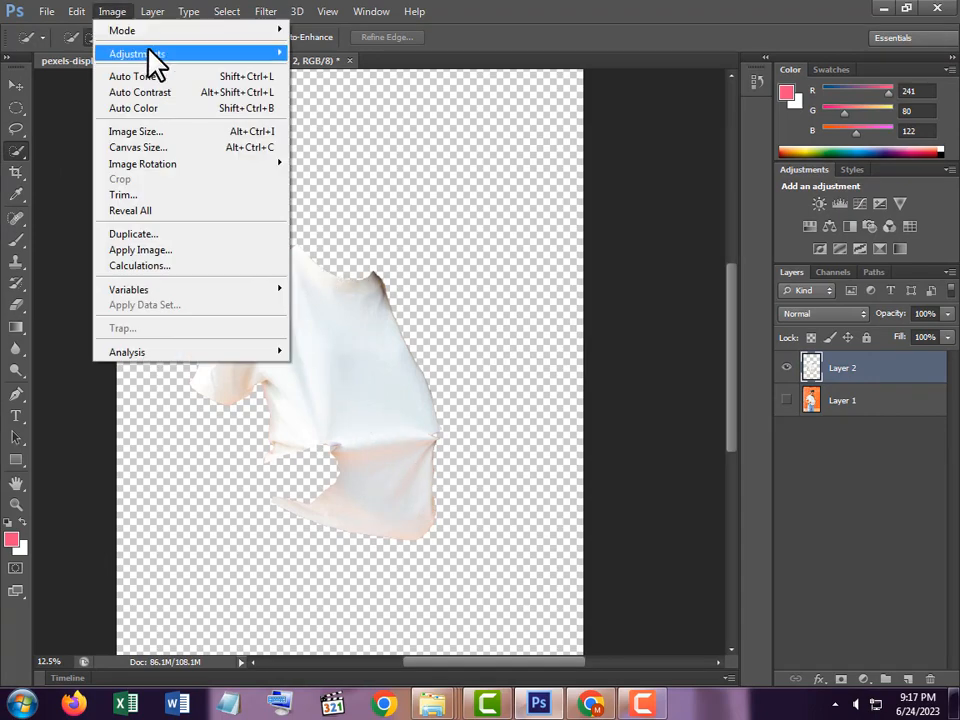
mouse_move(151, 56)
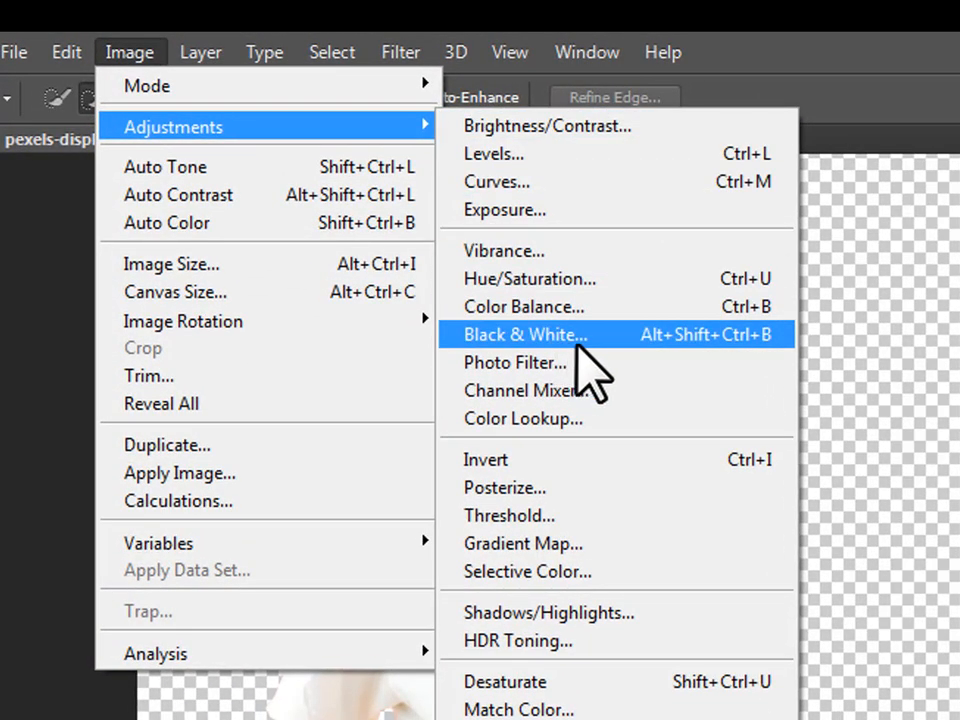
left_click(582, 340)
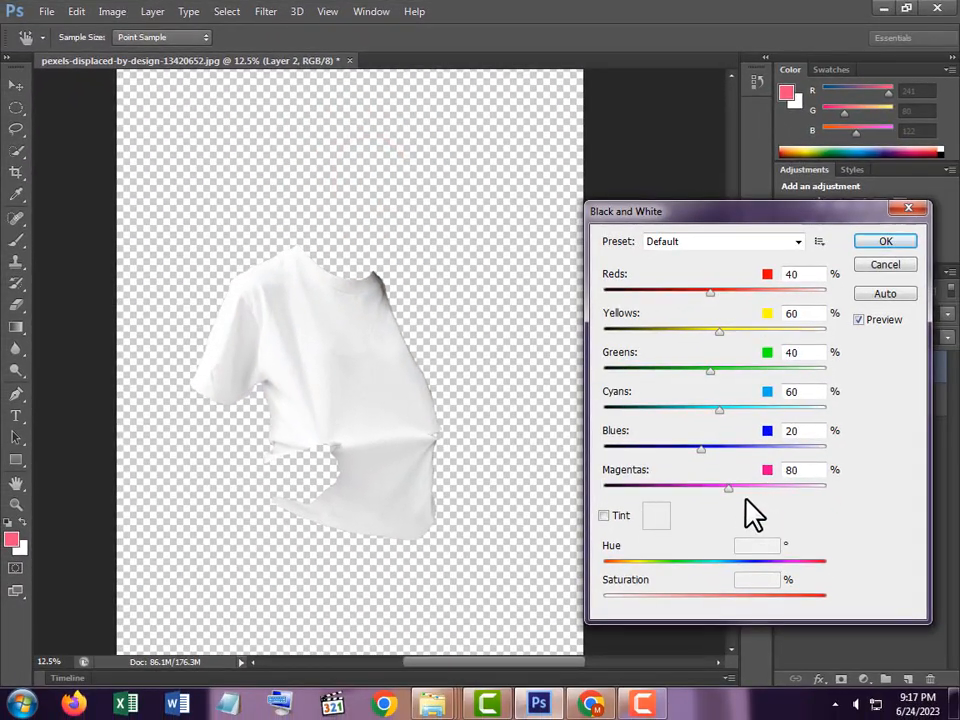
left_click_drag(699, 486, 648, 462)
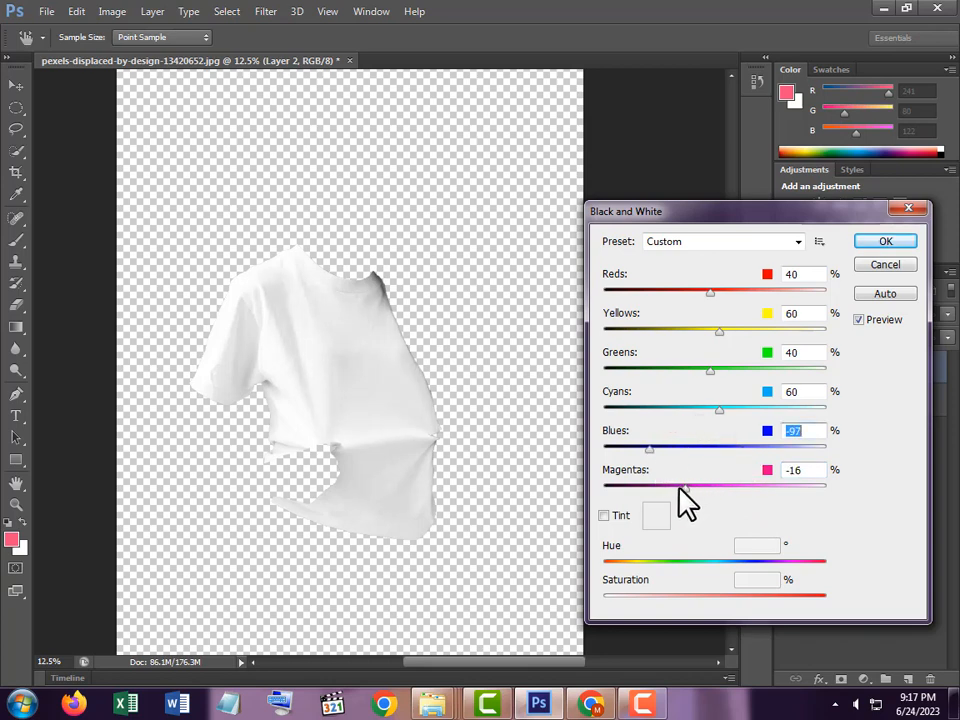
left_click_drag(680, 487, 602, 488)
left_click_drag(648, 449, 666, 451)
left_click(876, 264)
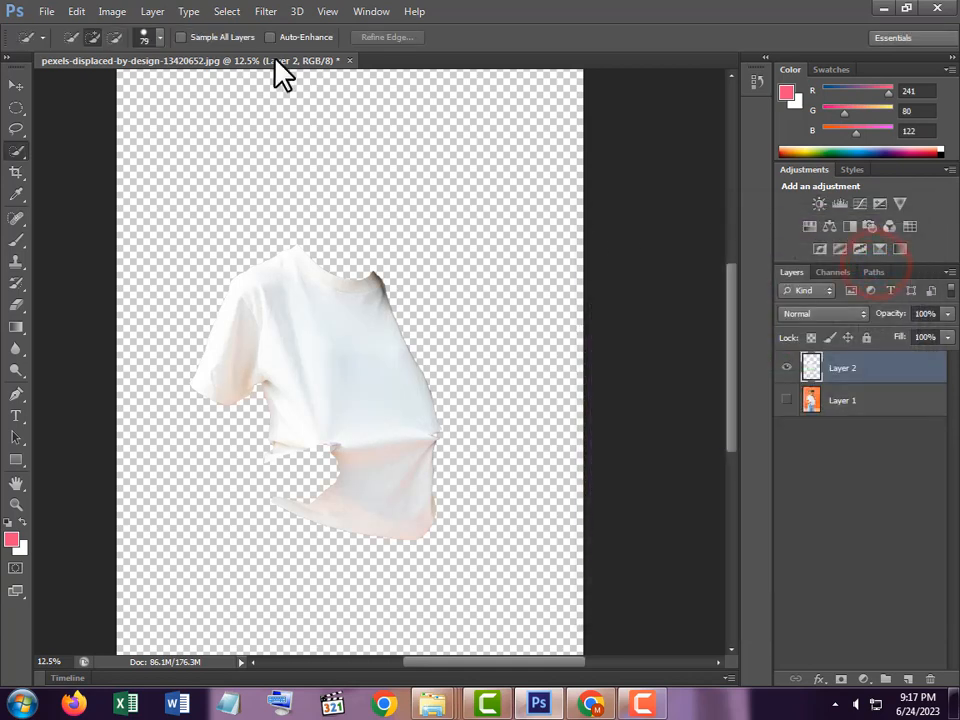
Step: Darken the cut-out T-shirt on Layer 2 with a Hue/Saturation adjustment, setting Lightness to -10
left_click(105, 15)
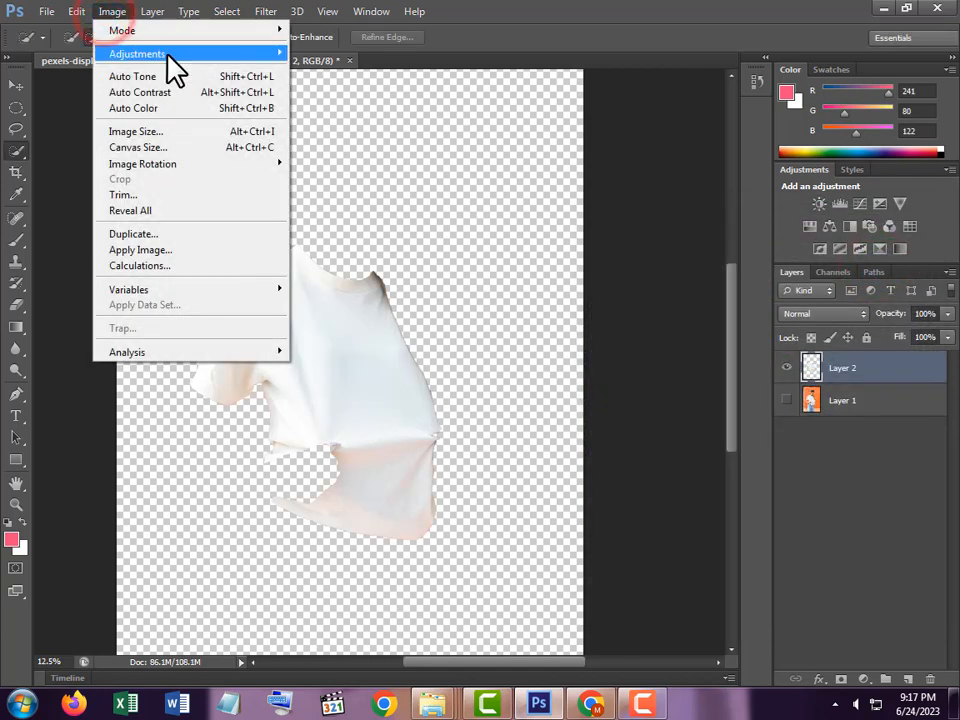
mouse_move(167, 58)
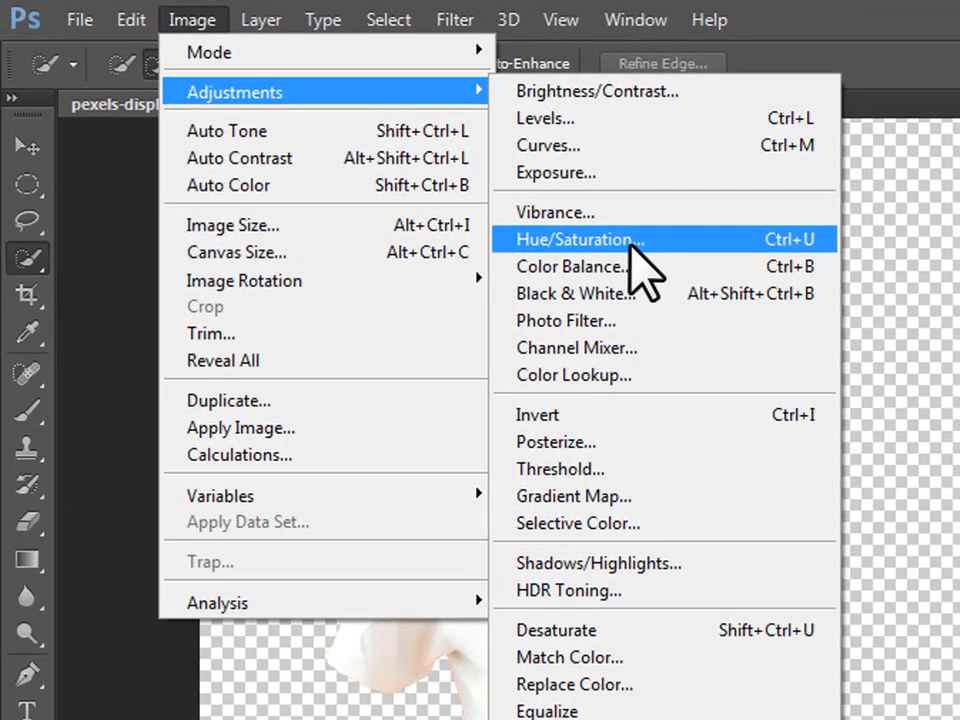
left_click(370, 140)
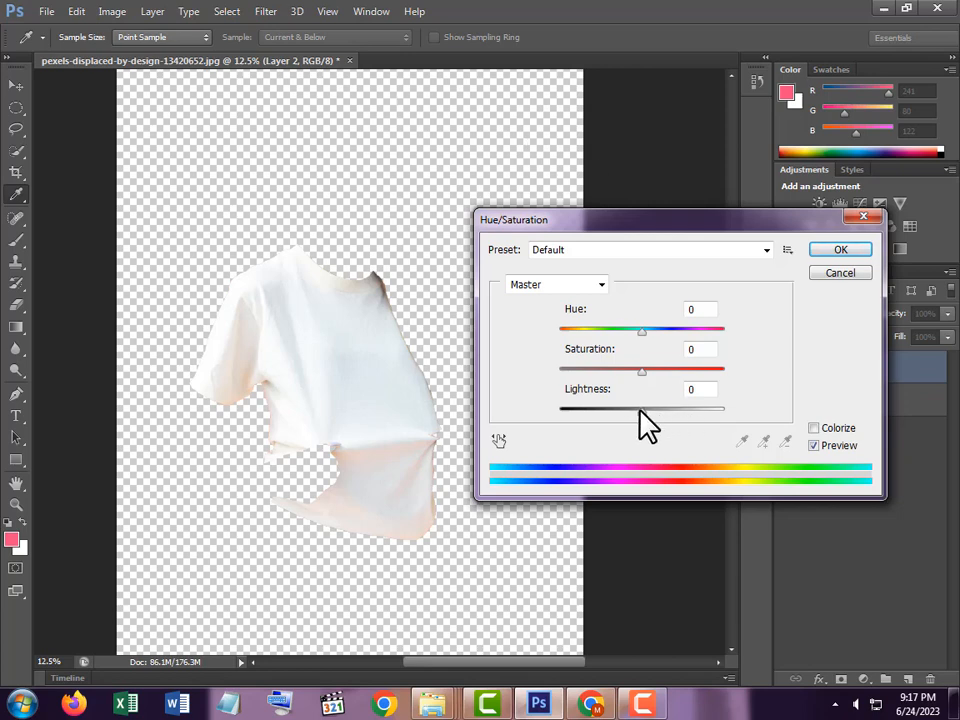
left_click_drag(641, 410, 633, 410)
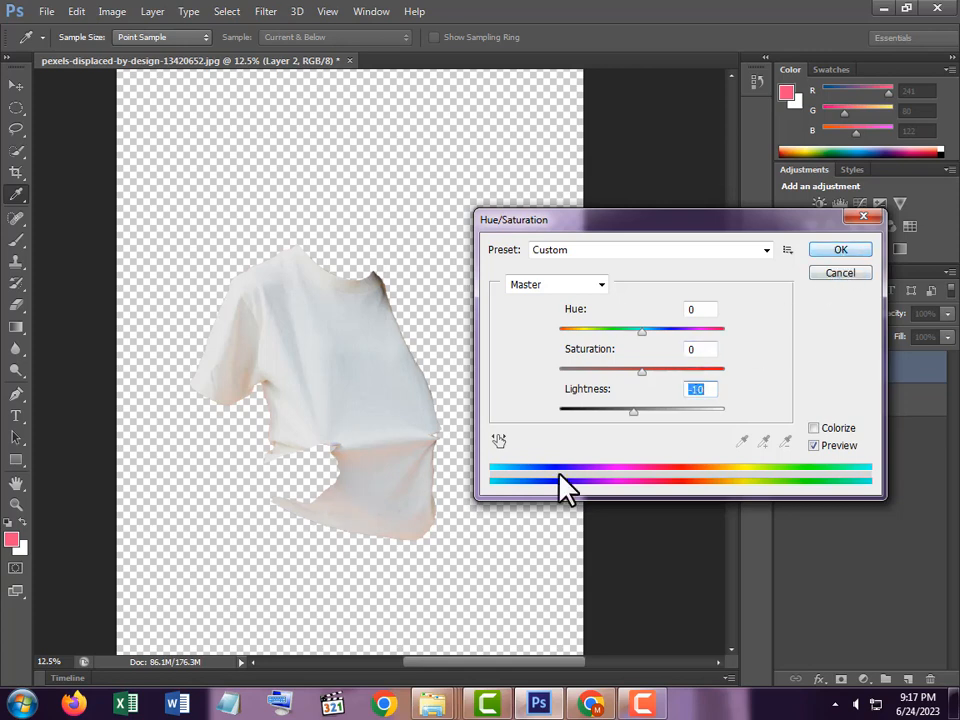
left_click(832, 250)
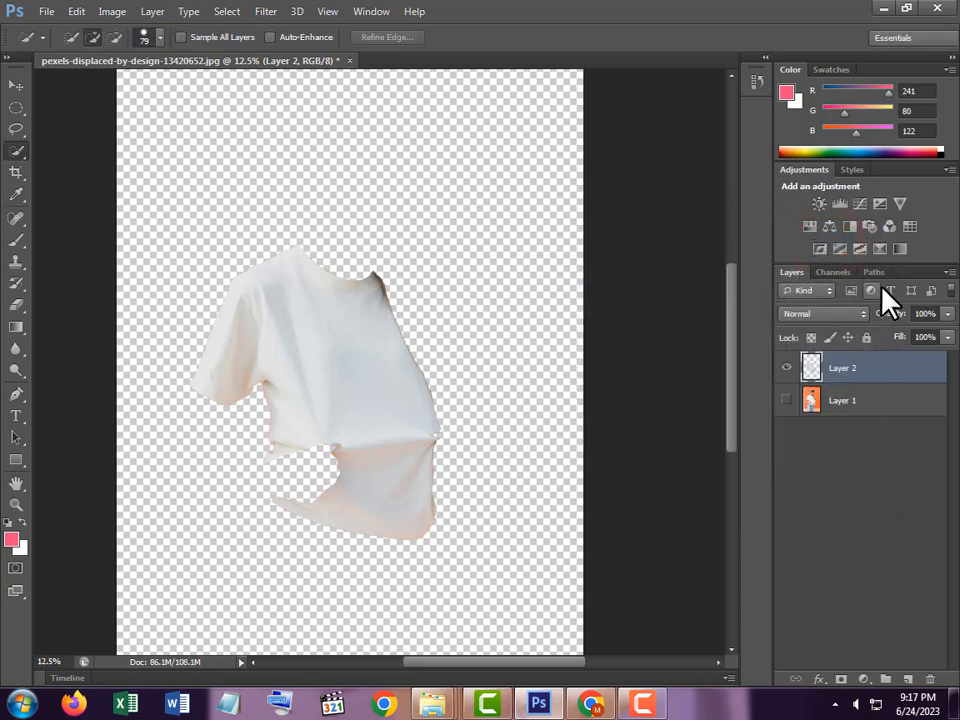
Step: Switch to the Downloads folder, browse the photos for a shirt design, and preview the pexels-achim-bongard-352096 grass photo
left_click(882, 10)
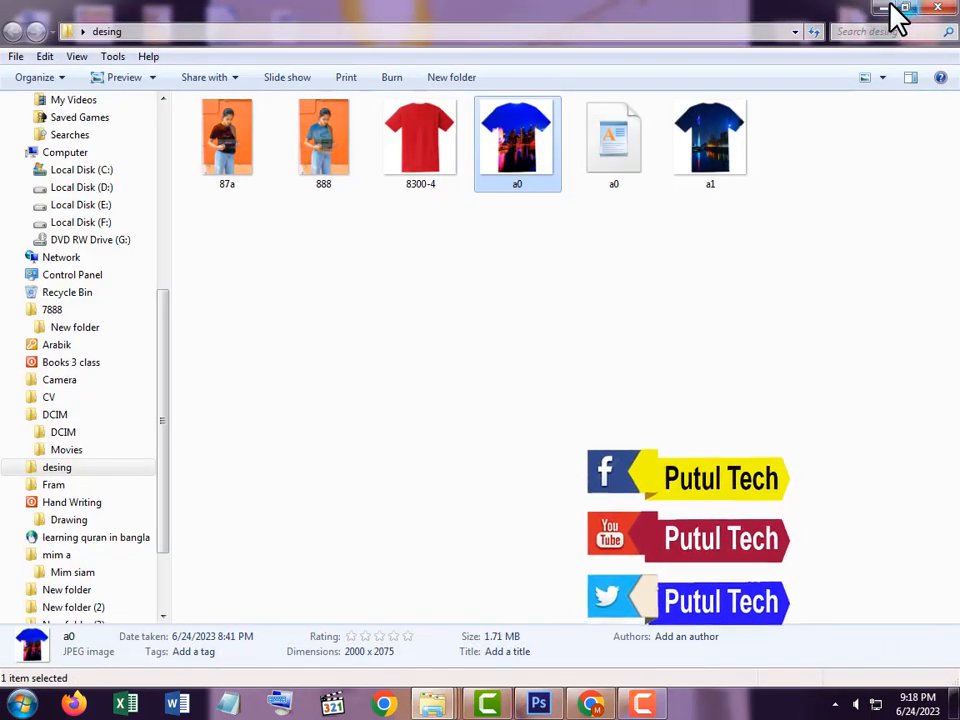
mouse_move(432, 703)
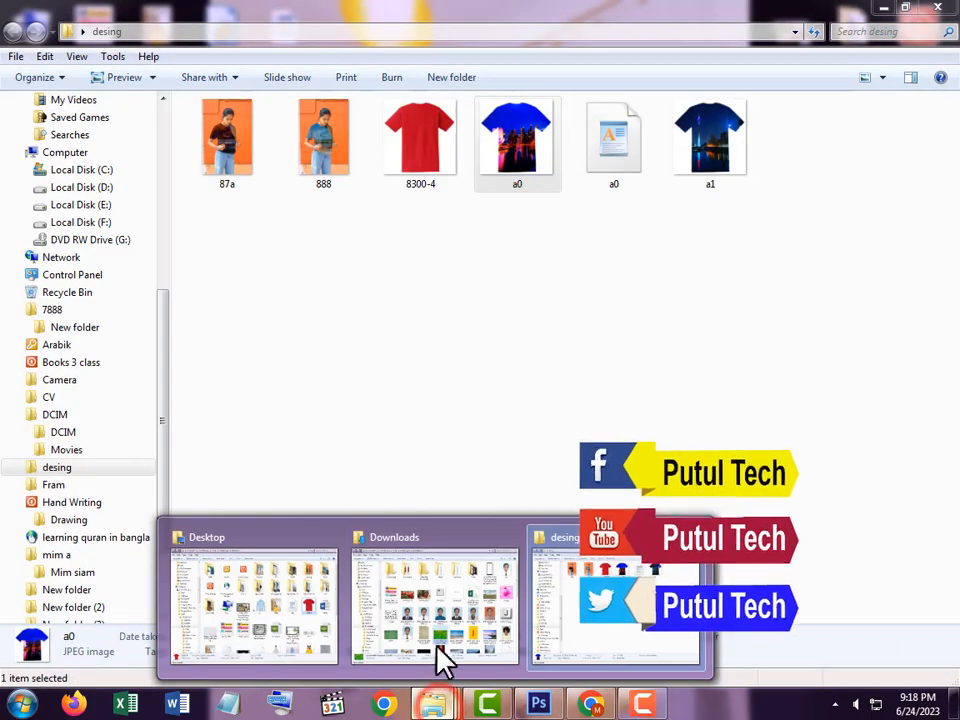
left_click(432, 640)
scroll(570, 510, "down", 10)
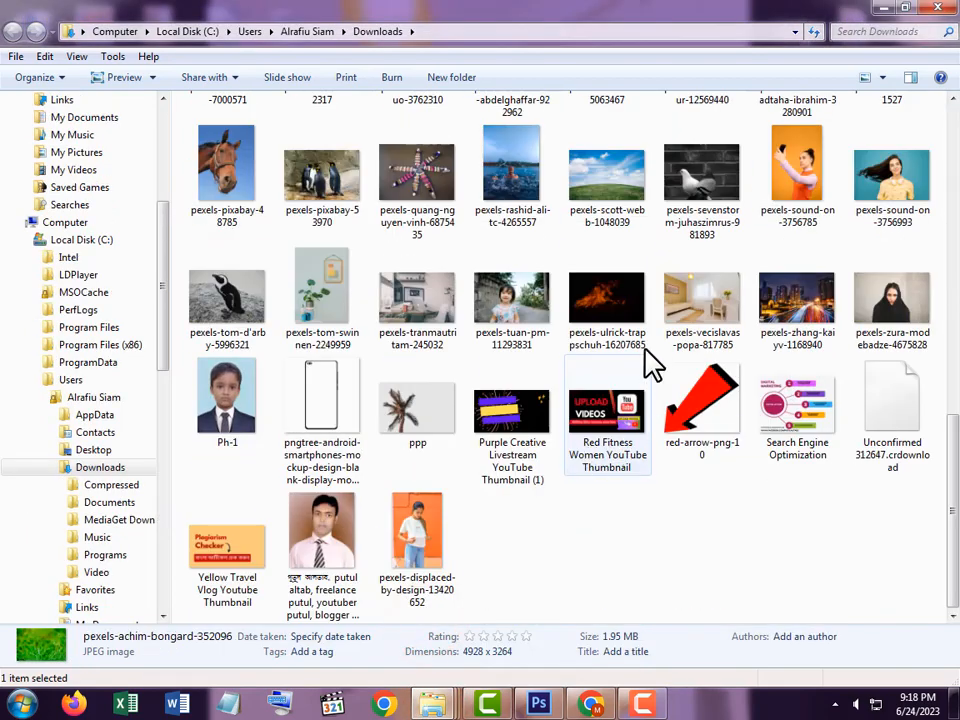
left_click(818, 303)
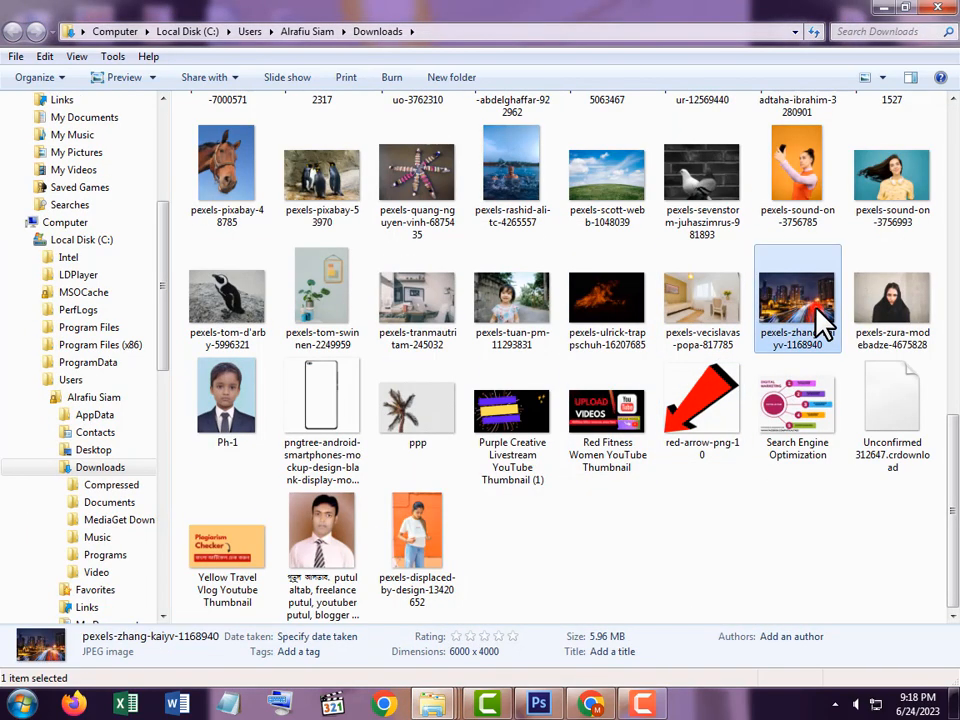
scroll(877, 485, "up", 10)
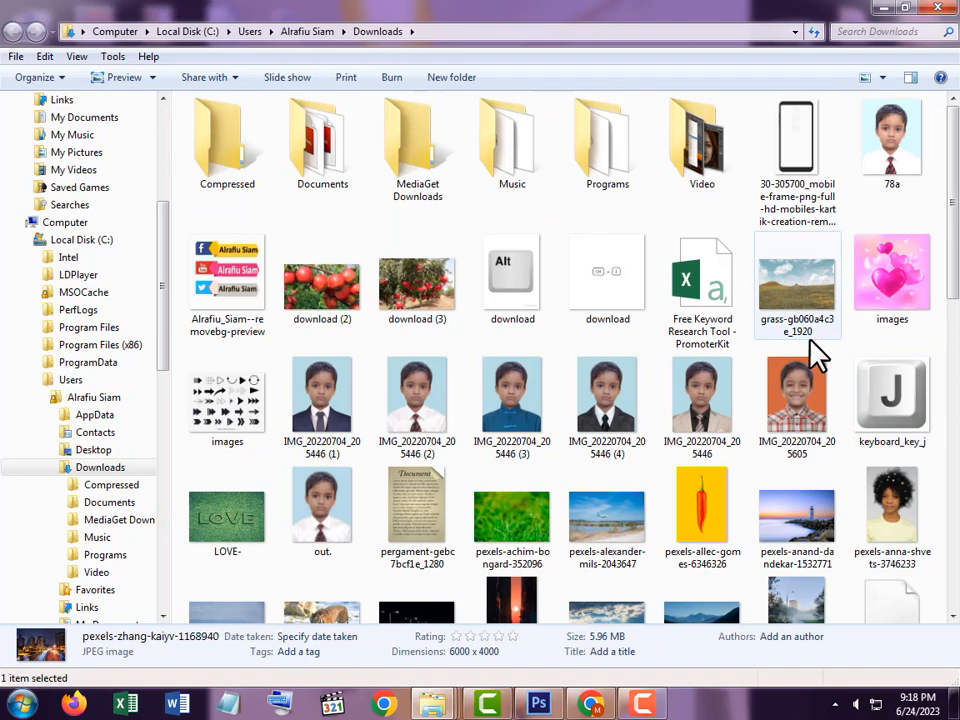
scroll(540, 458, "down", 10)
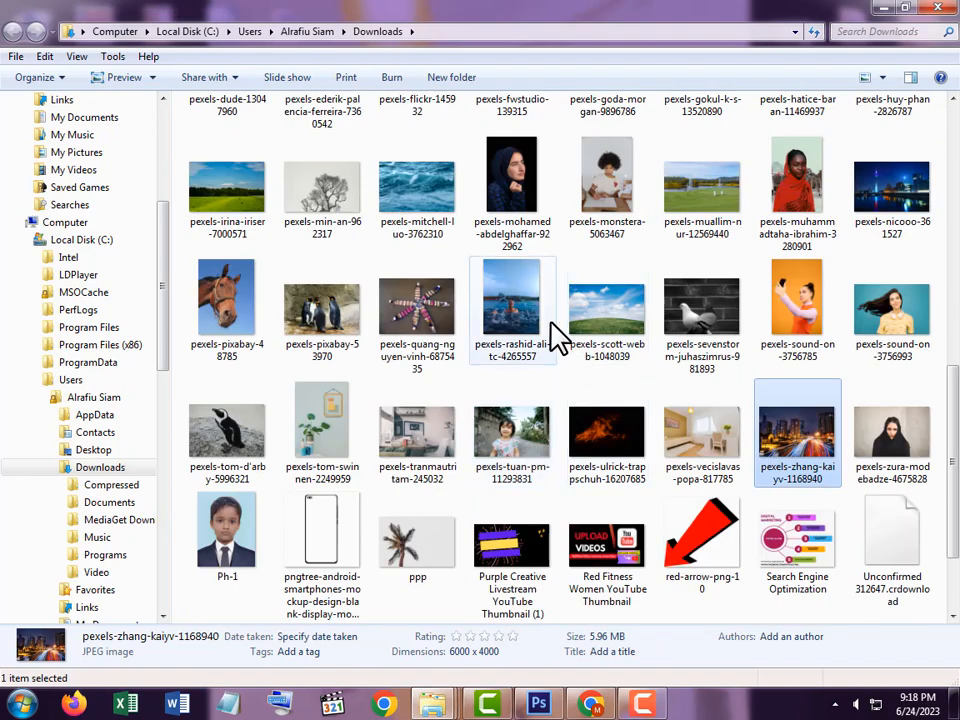
scroll(575, 388, "up", 5)
double_click(521, 158)
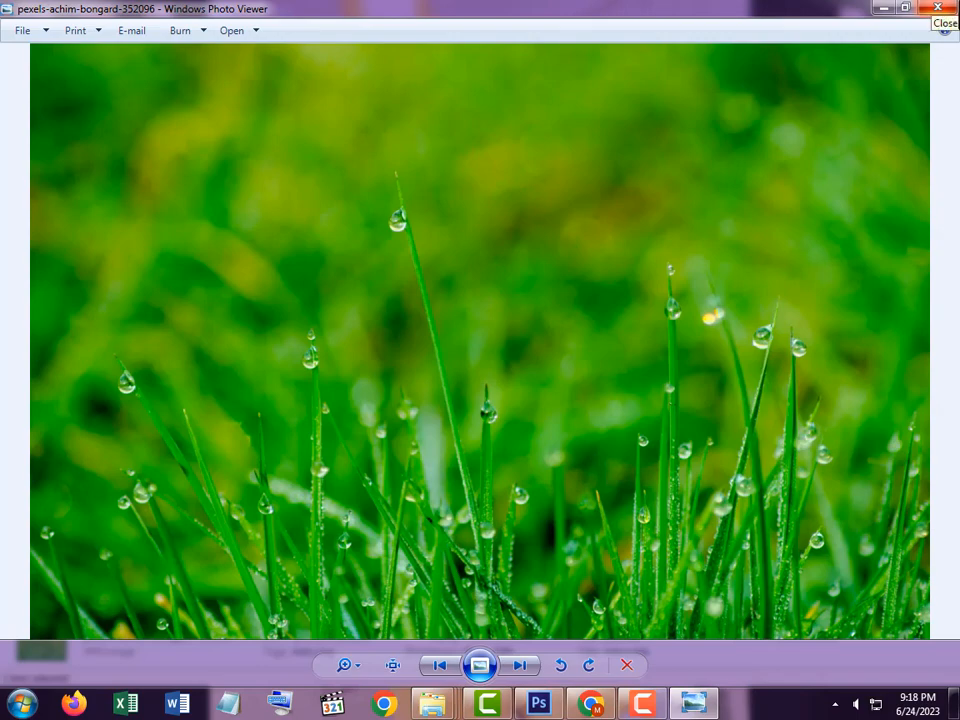
left_click(950, 8)
Step: Place the pexels-achim-bongard-352096 photo into the Photoshop document over the shirt, scaled to 90.91% width and 92.86% height
left_click_drag(516, 170, 386, 436)
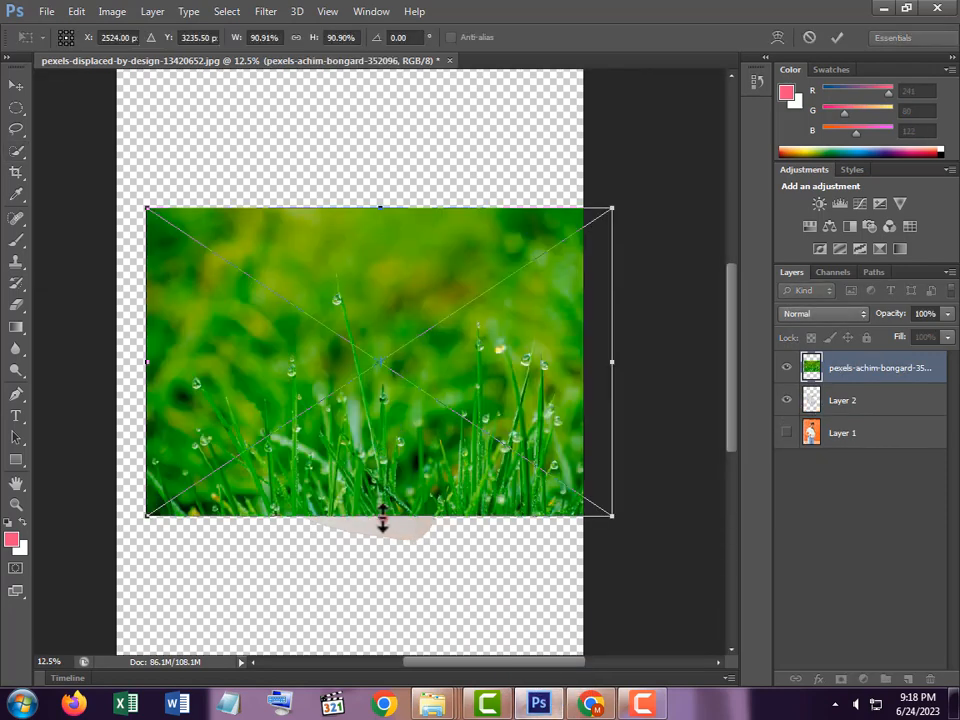
left_click_drag(382, 517, 385, 551)
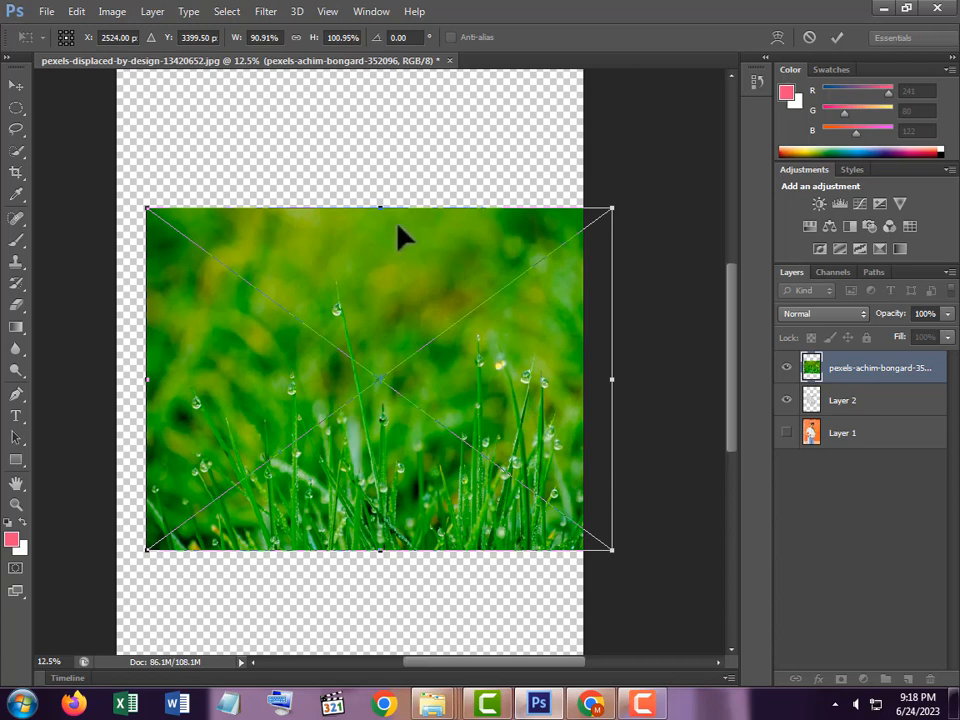
left_click_drag(380, 200, 378, 236)
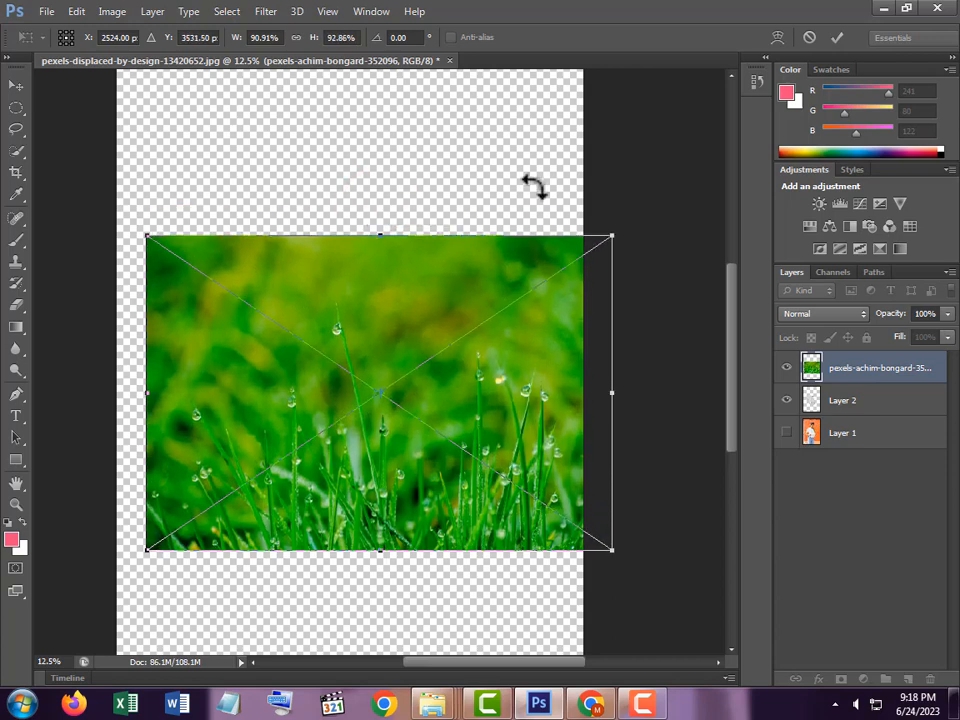
left_click(836, 39)
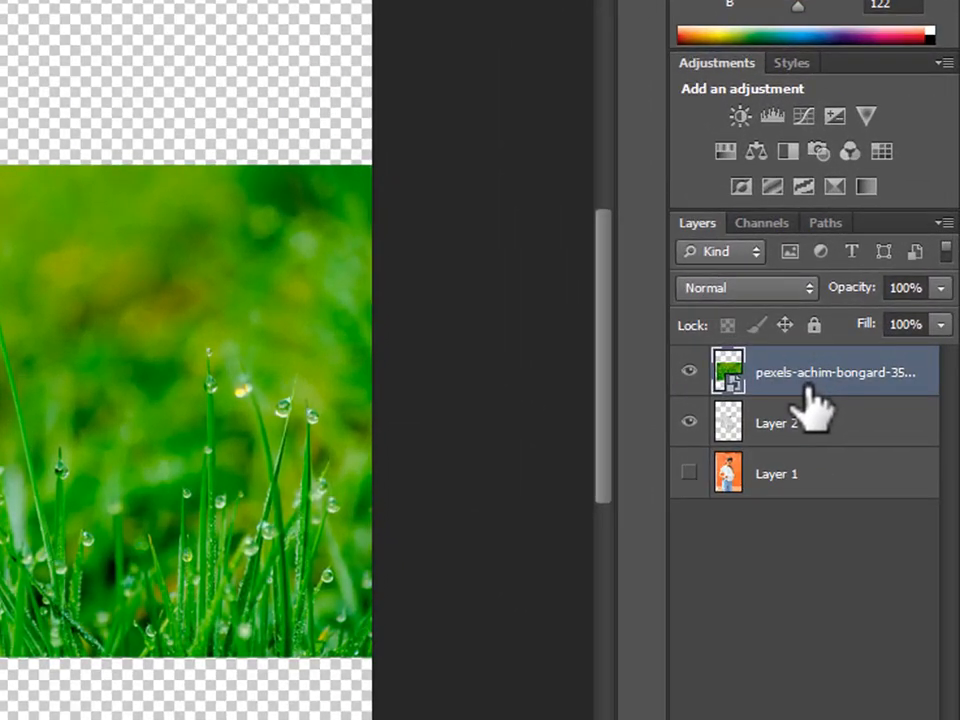
Step: Clip the grass photo layer to the T-shirt on Layer 2 and make Layer 1 visible
right_click(805, 395)
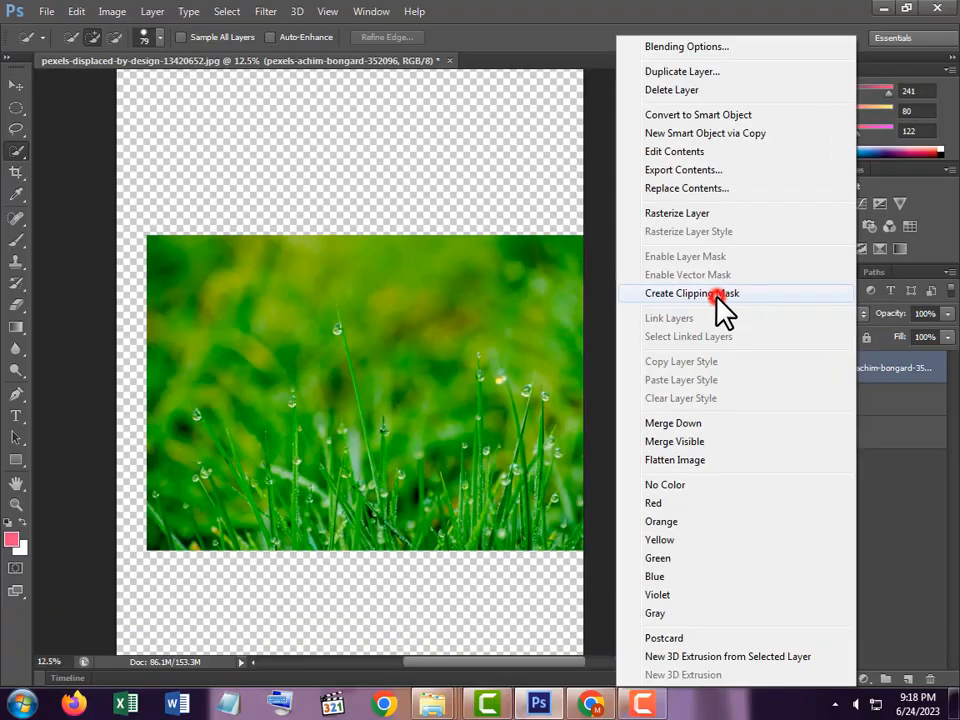
left_click(724, 312)
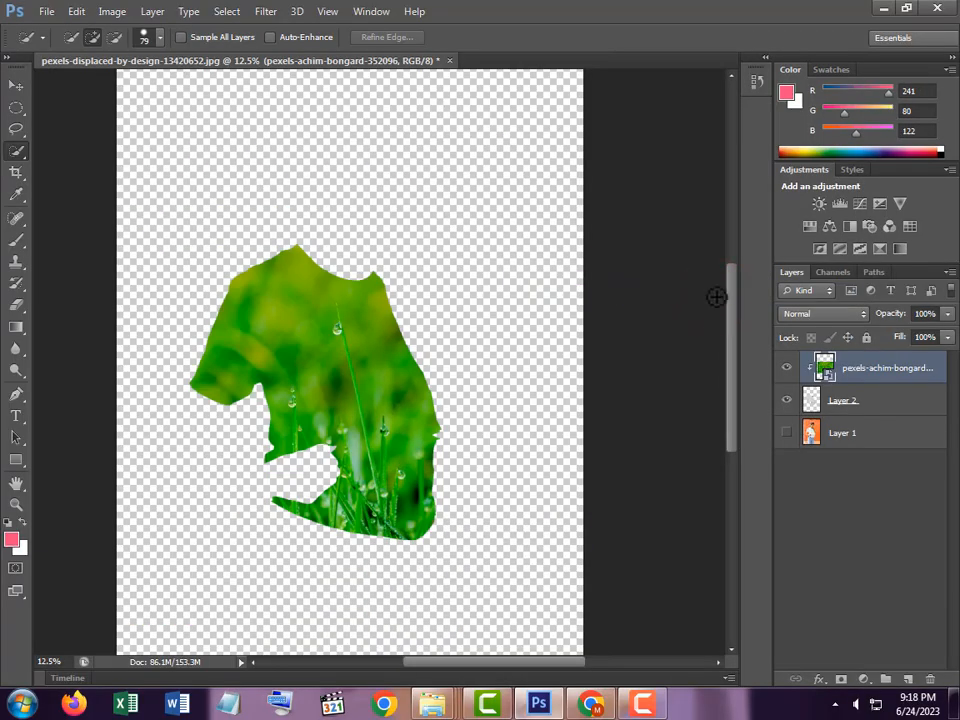
left_click(786, 437)
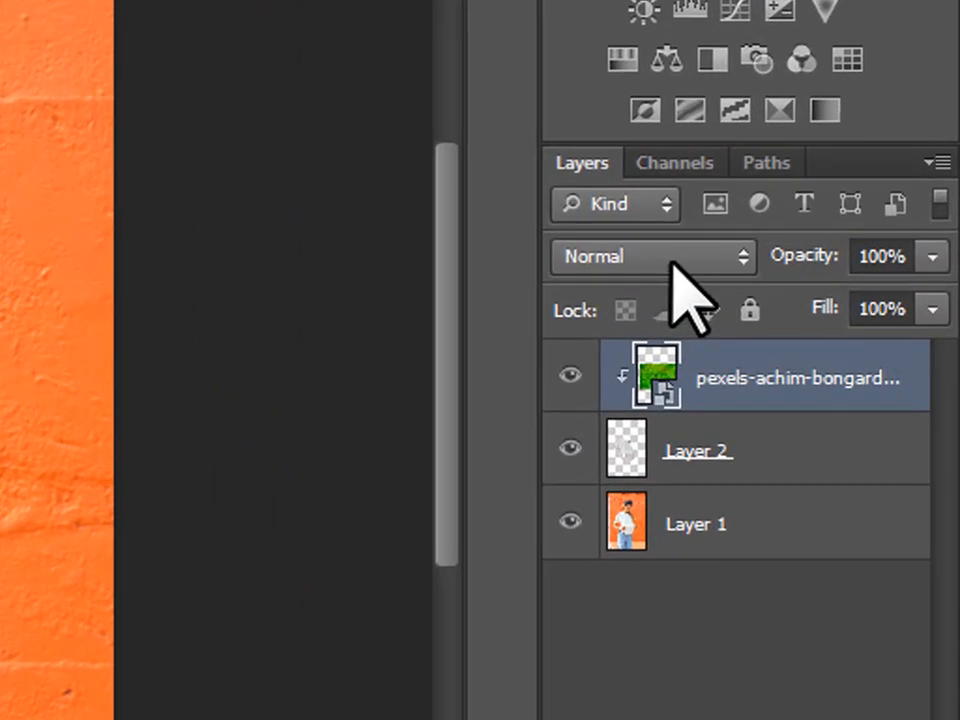
Step: Try the blend modes from Multiply through Difference on the clipped grass photo layer
left_click(671, 262)
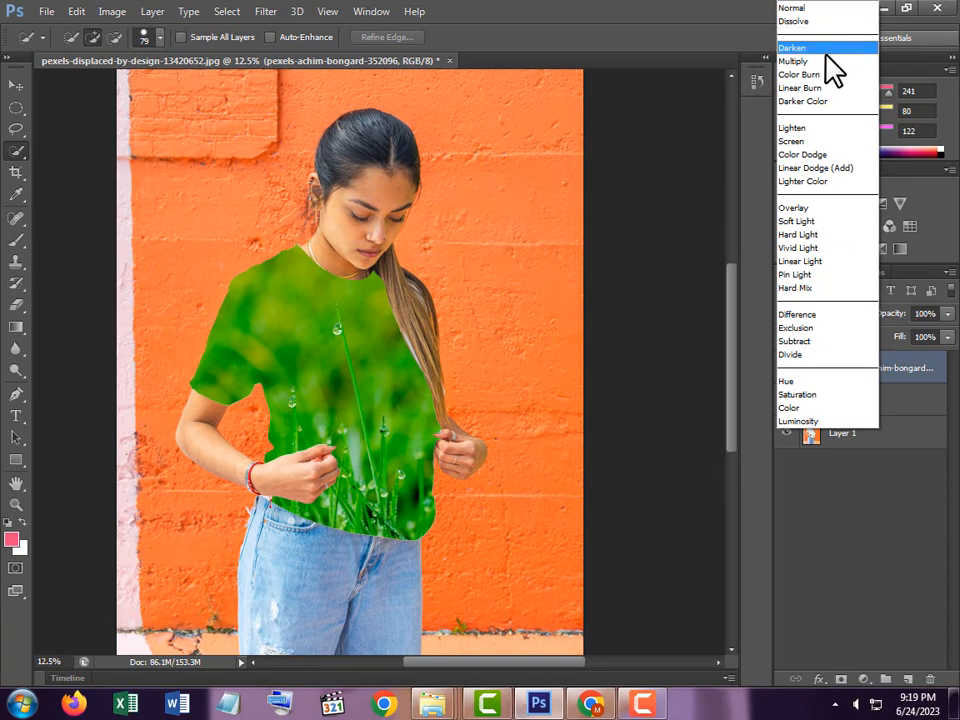
left_click(826, 61)
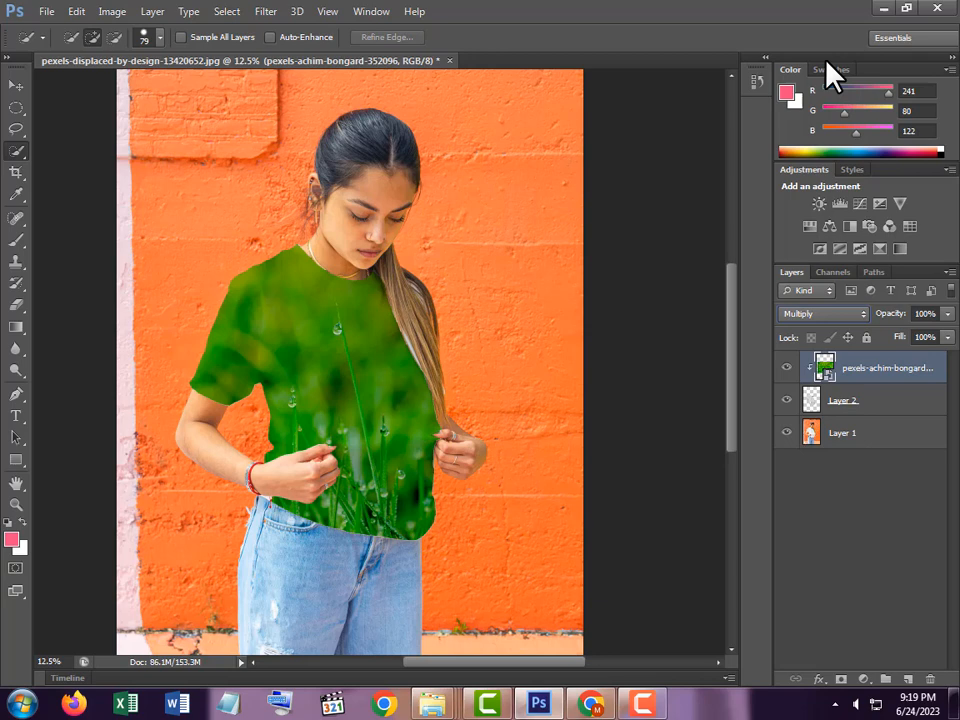
key("Down")
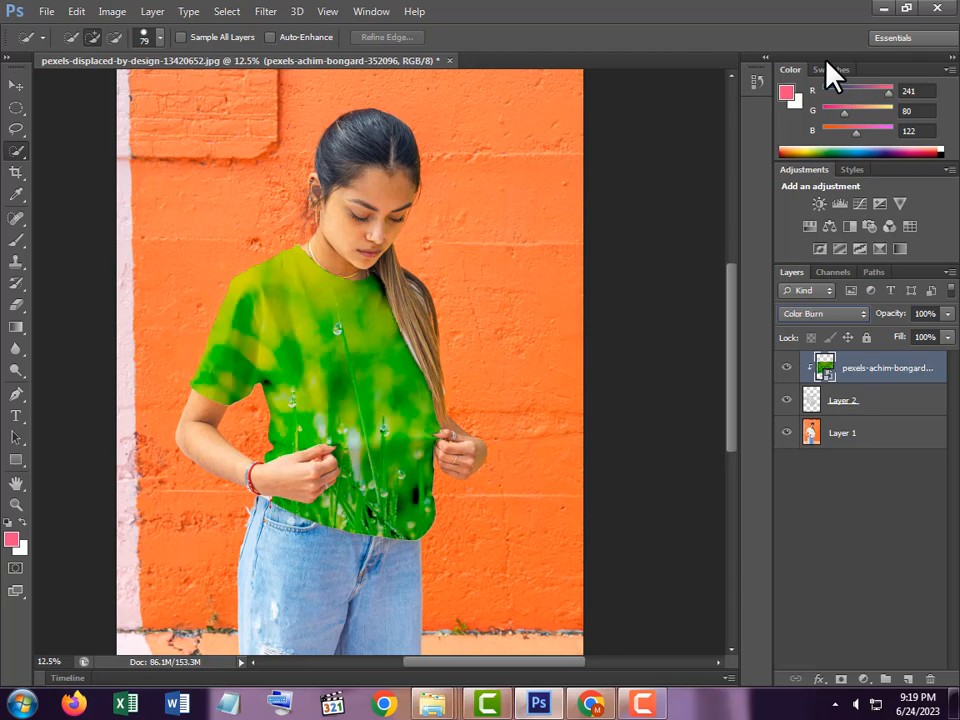
key("Down")
key("Down")
key("Down")
key("Down")
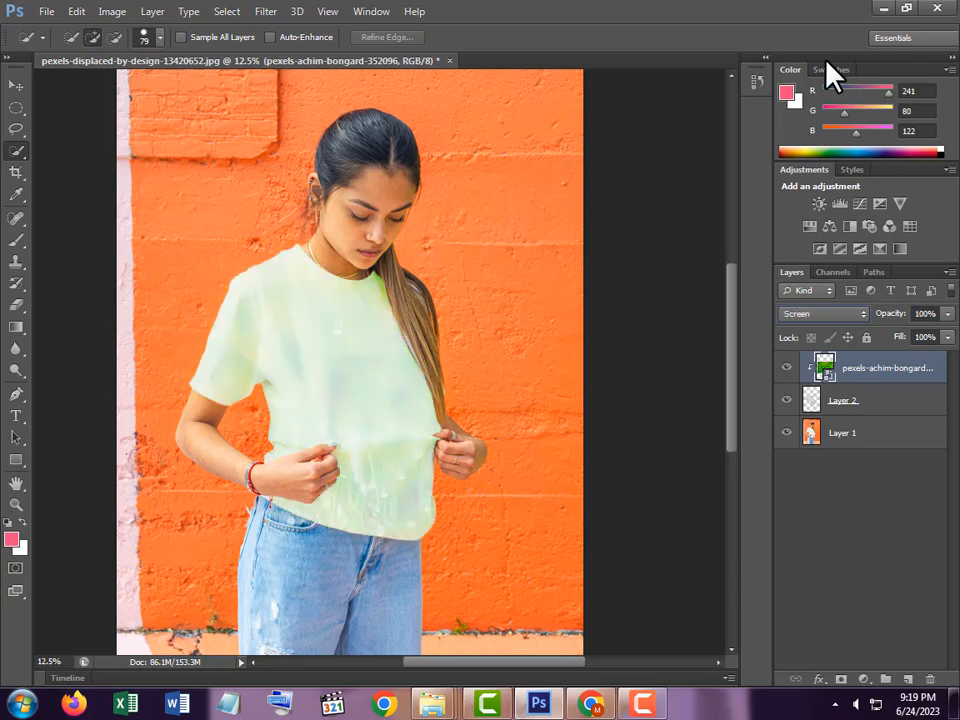
key("Down")
key("Down")
key("Down")
key("Down")
key("Down")
key("Down")
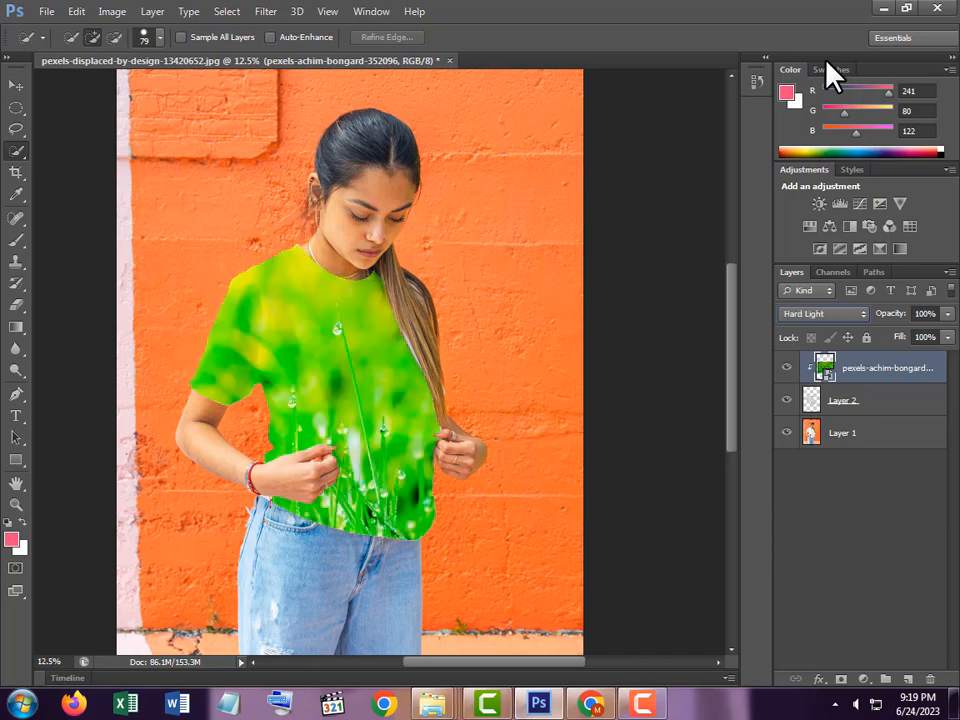
key("Down")
key("Down")
key("Down")
key("Down")
key("Down")
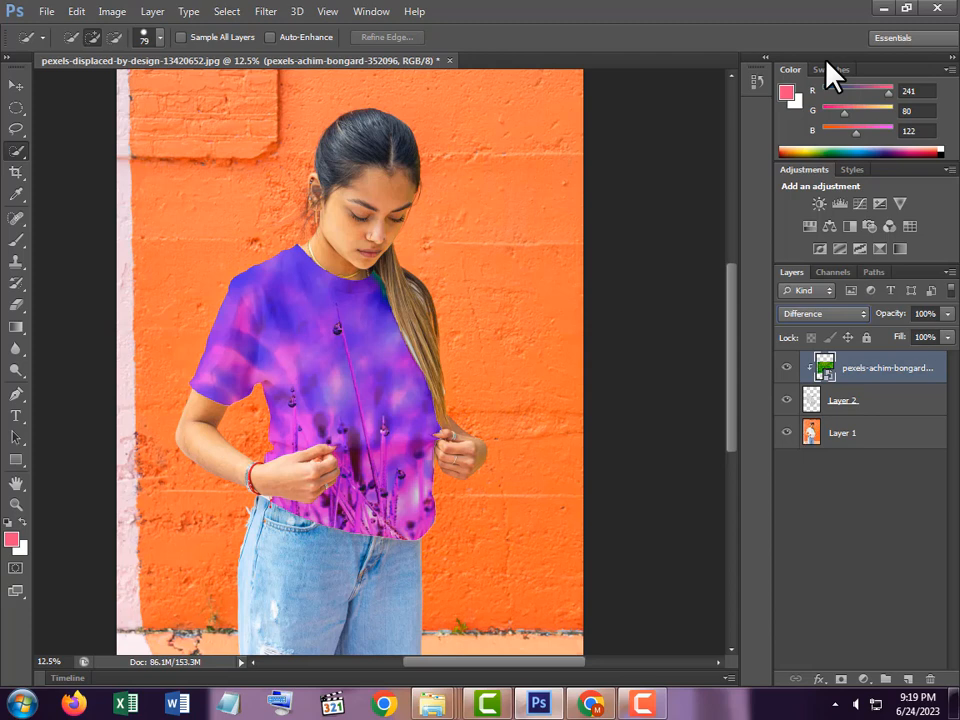
Step: Try the blend modes from Luminosity back through Color to Divide on the clipped grass photo layer
left_click(800, 314)
left_click(803, 422)
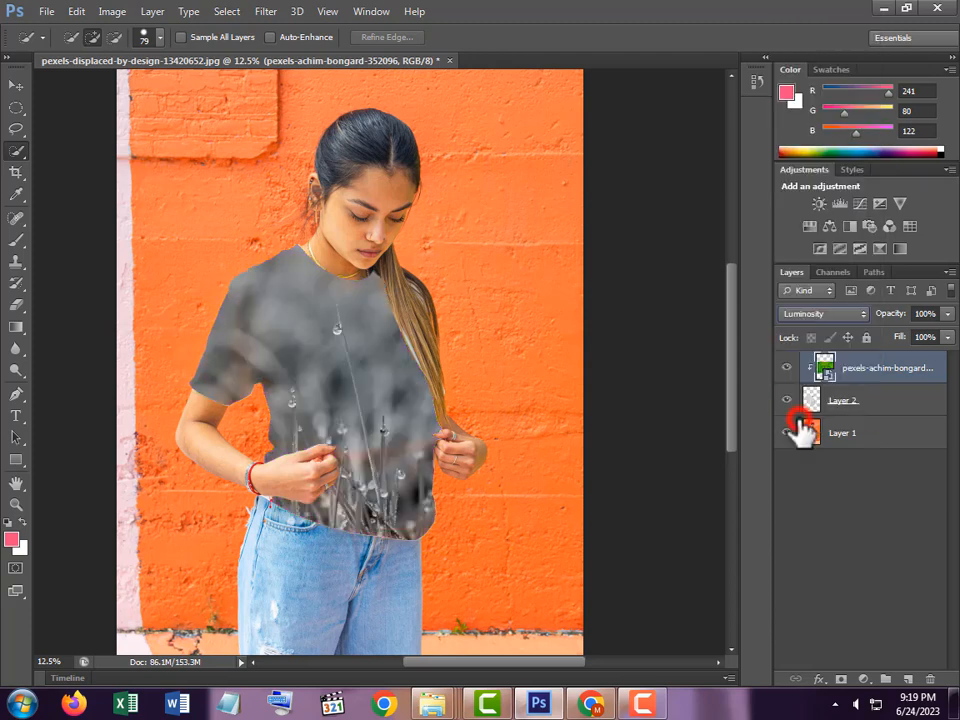
key("Up")
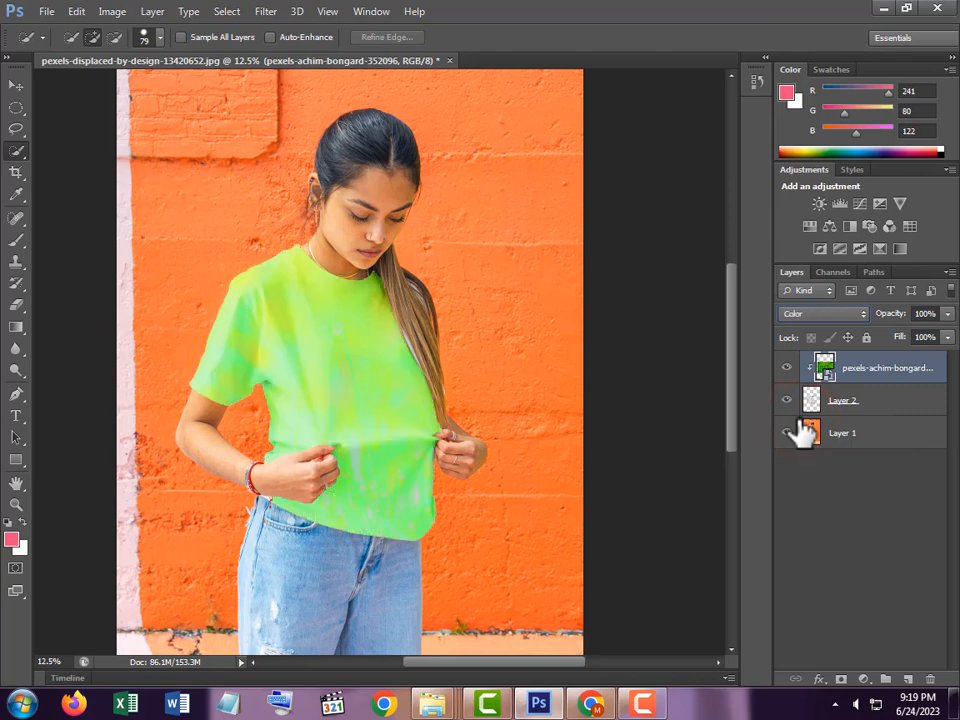
key("Up")
key("Up")
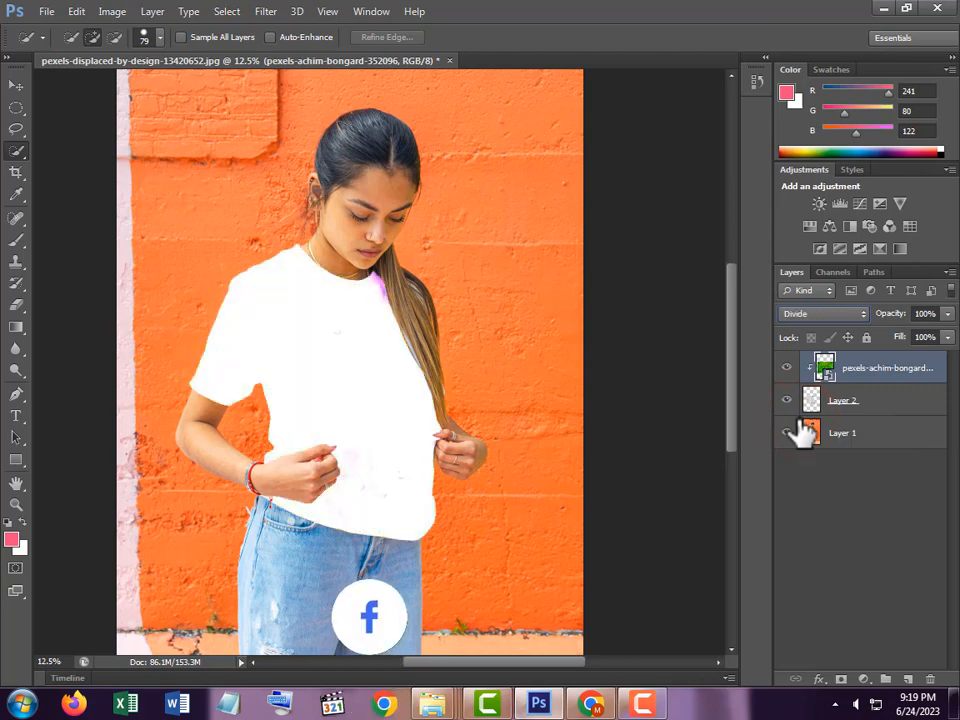
Step: Delete the clipped grass photo layer, and hide and show Layer 1 to check the T-shirt cut-out
double_click(883, 386)
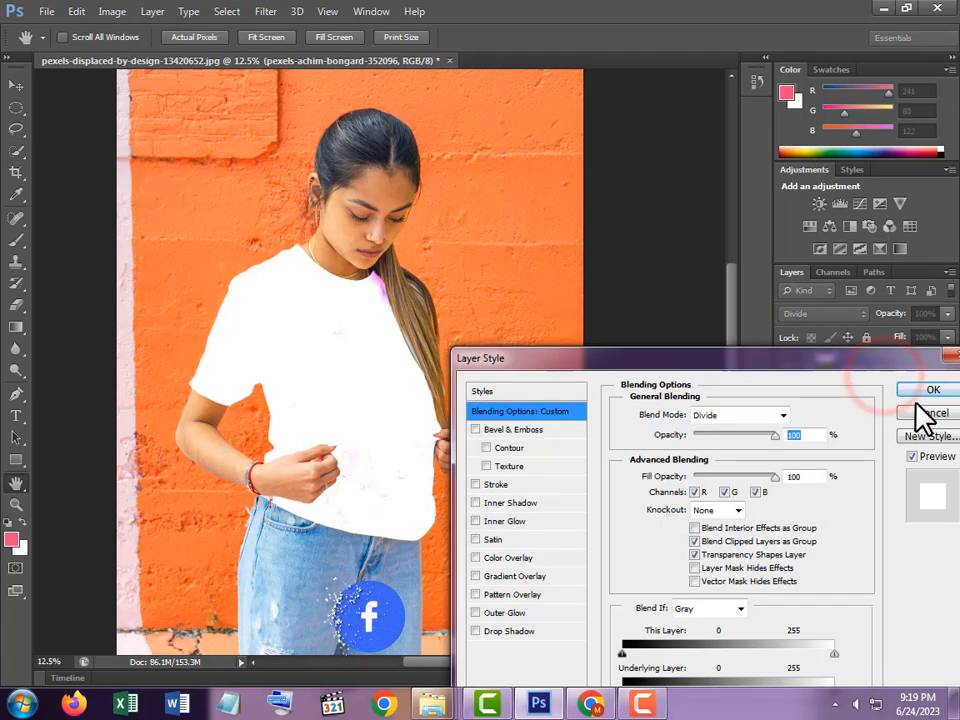
left_click(928, 414)
right_click(883, 384)
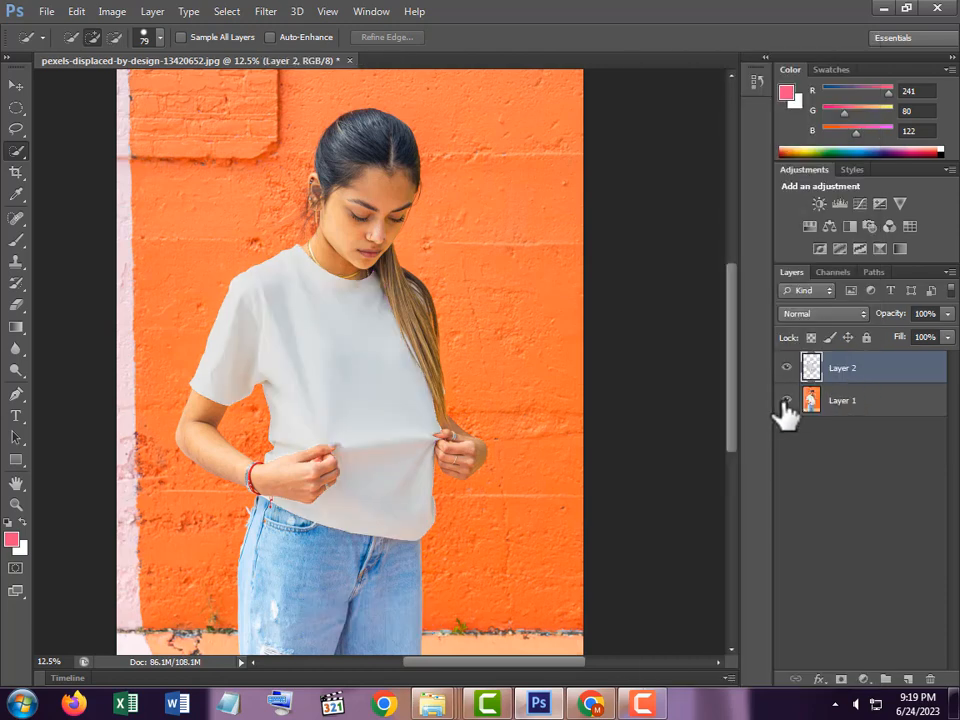
left_click(783, 404)
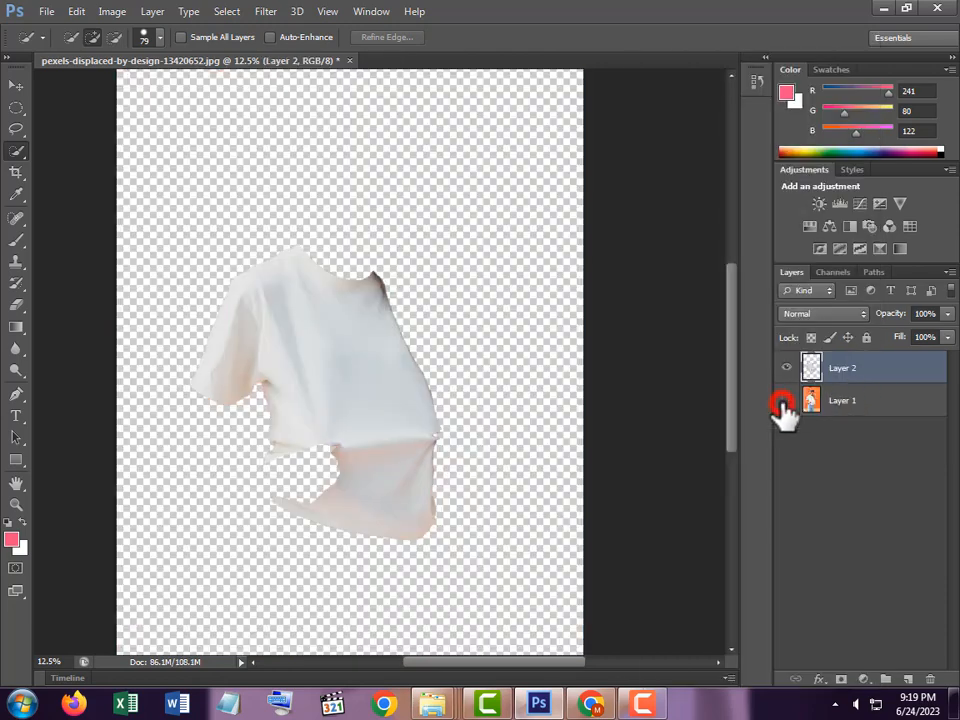
left_click(784, 402)
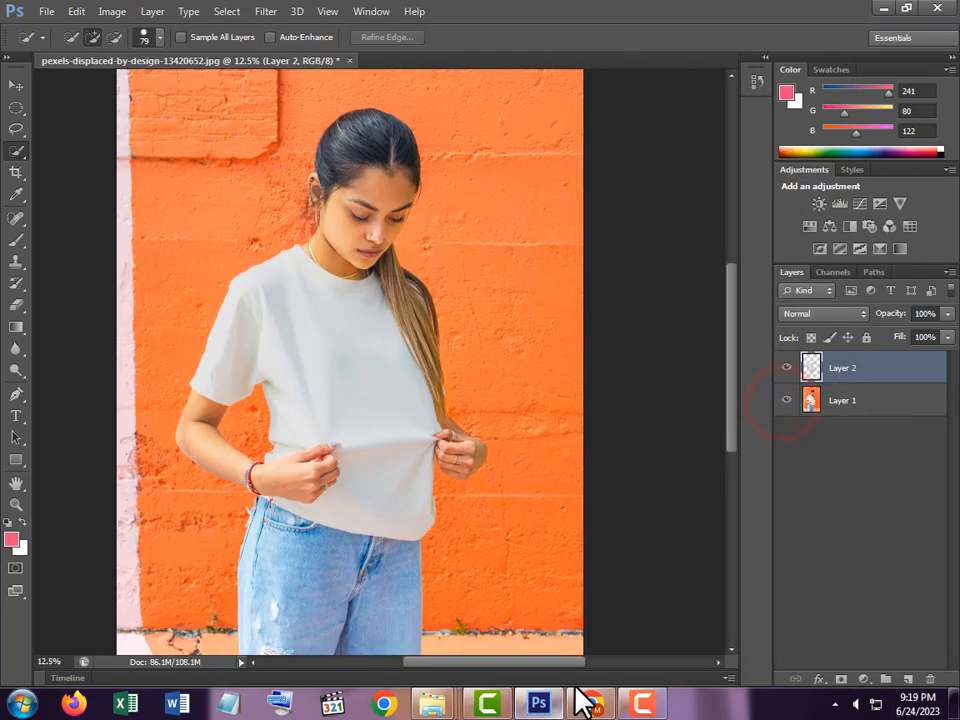
Step: Place the night skyline photo pexels-nicooo-361527 from the Downloads folder above Layer 2 and clip it to the T-shirt
mouse_move(436, 712)
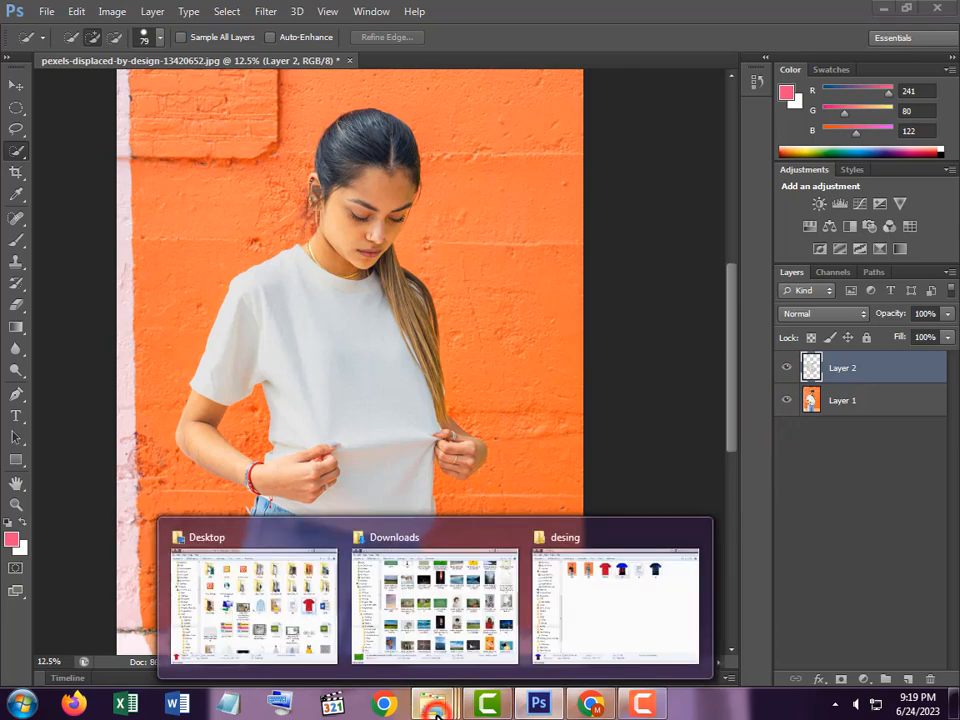
left_click(498, 636)
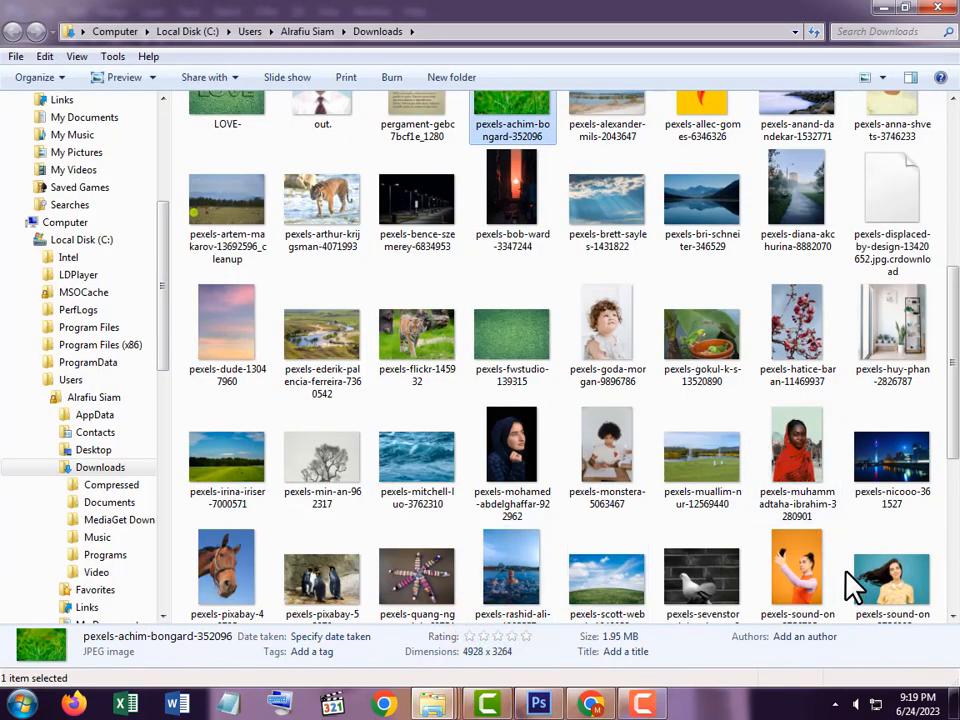
left_click_drag(900, 468, 492, 502)
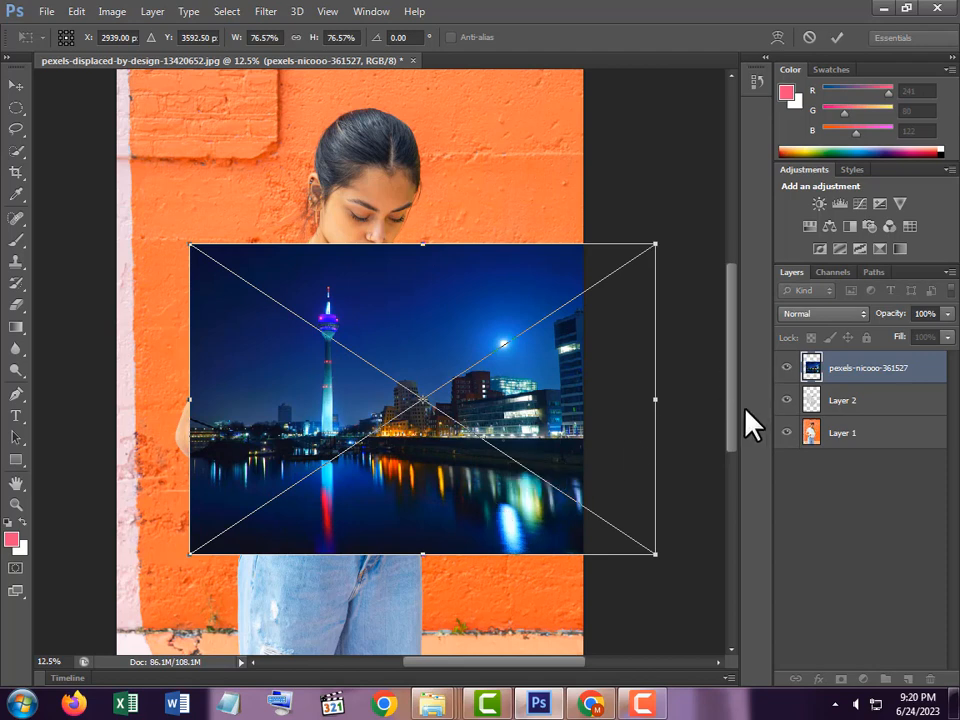
left_click(838, 38)
right_click(882, 378)
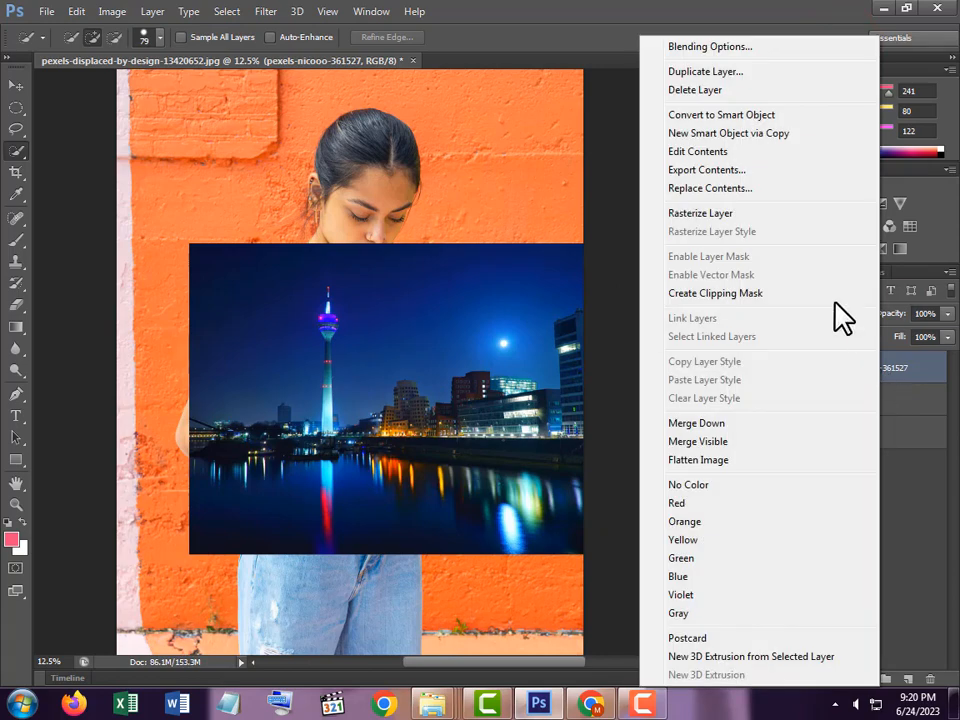
left_click(737, 313)
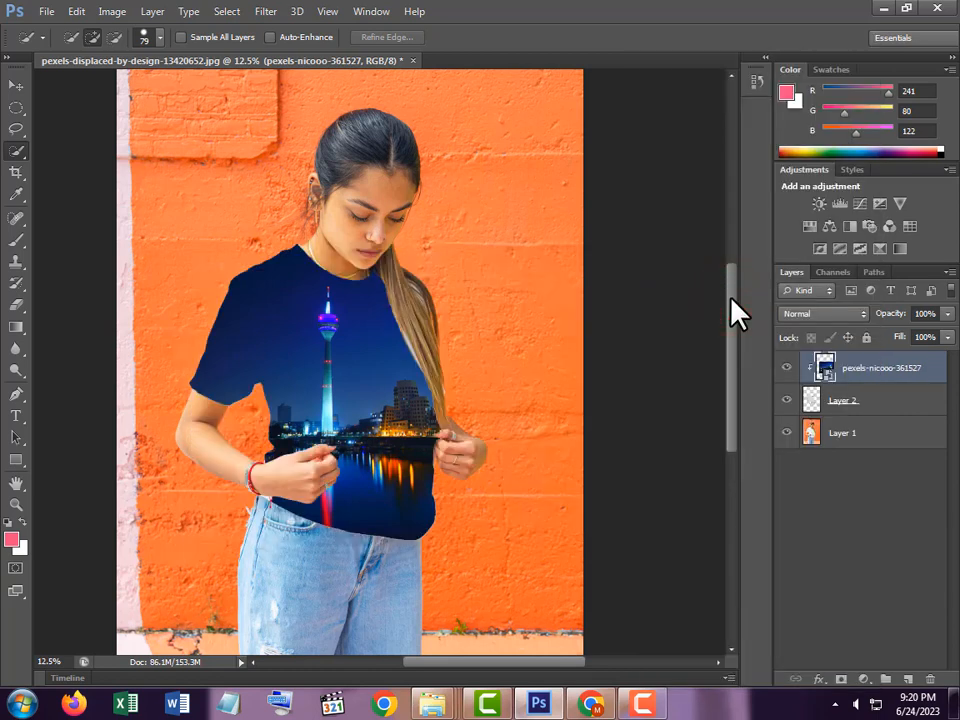
Step: Try the blend modes from Saturation through Luminosity on the clipped night skyline photo layer
left_click(835, 314)
left_click(820, 396)
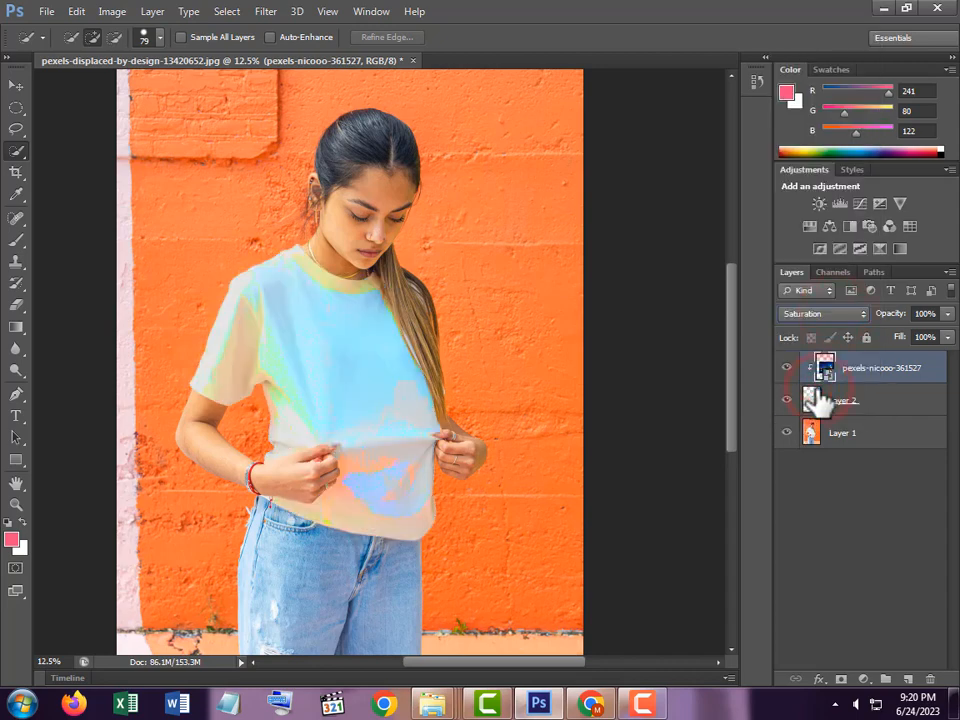
key("Down")
key("Down")
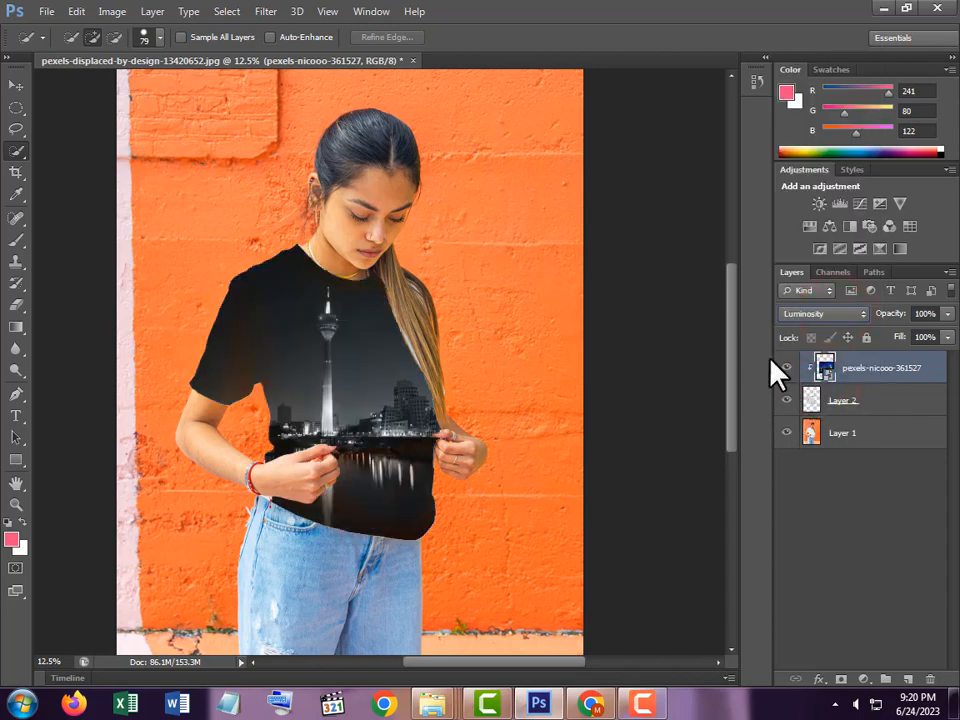
Step: Set the blend mode of the clipped night skyline photo layer to Color Burn
left_click(825, 316)
left_click(839, 23)
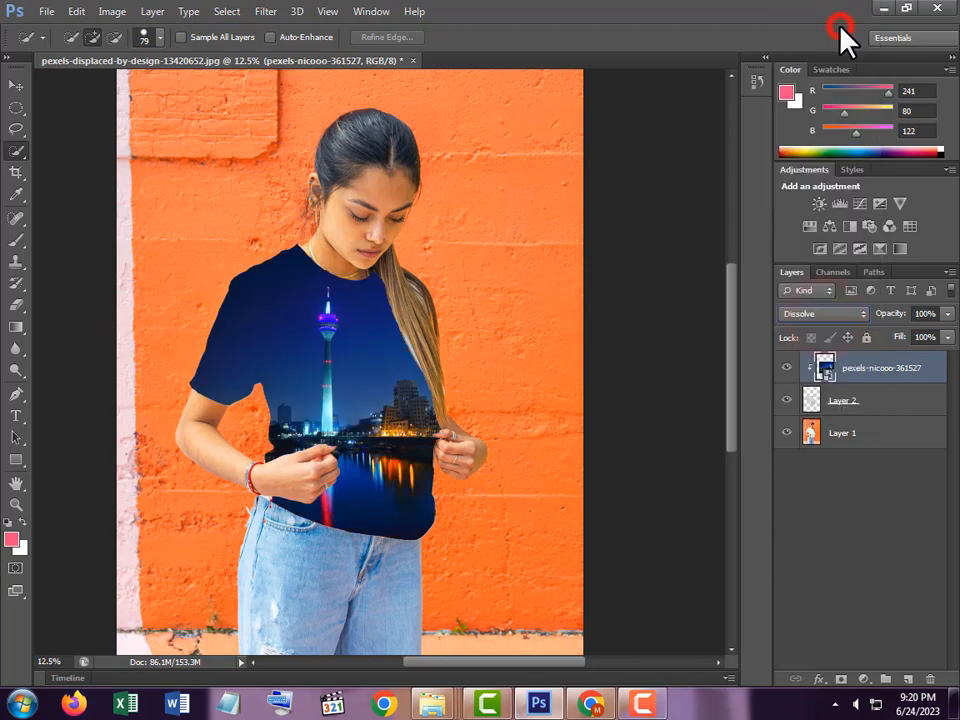
key("Down")
key("Down")
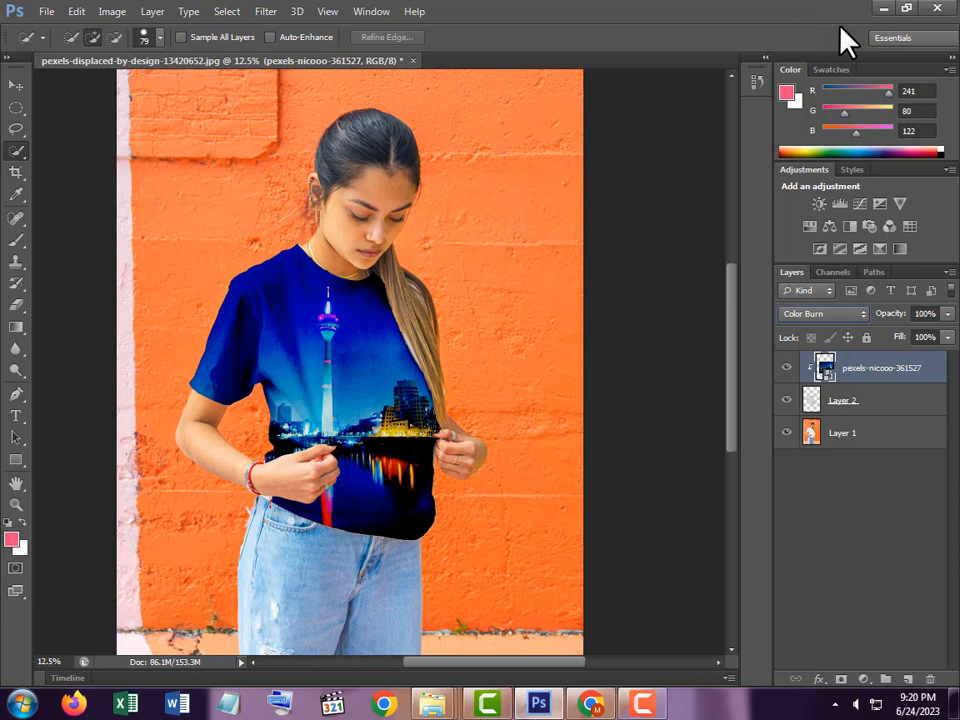
Step: Save the design as a JPEG copy in the desing folder on the Desktop, accepting the JPEG options
left_click(47, 12)
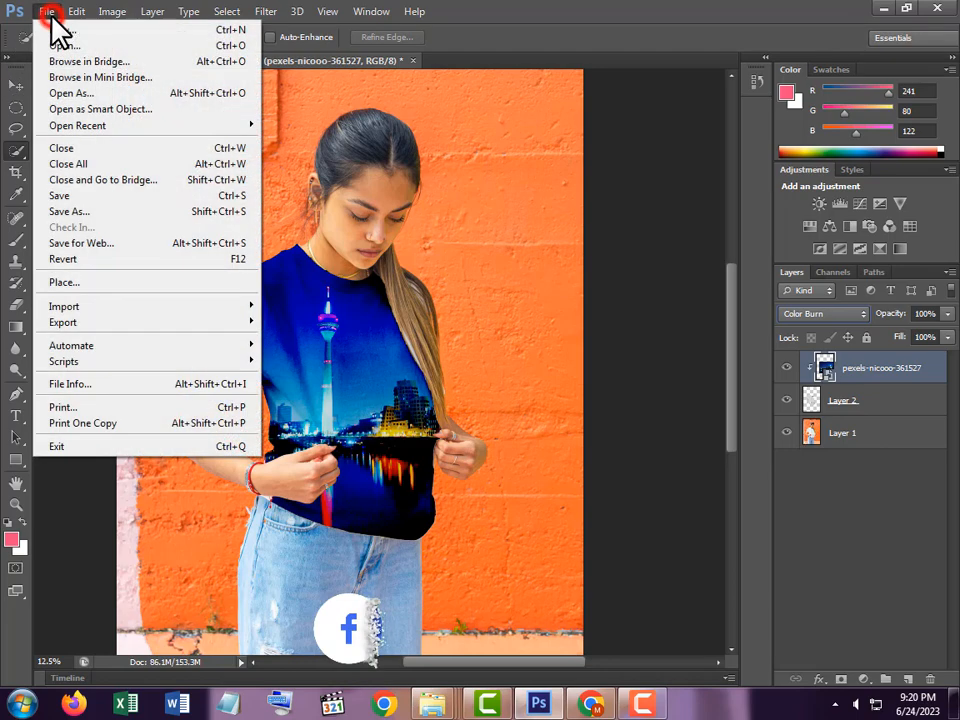
left_click(129, 197)
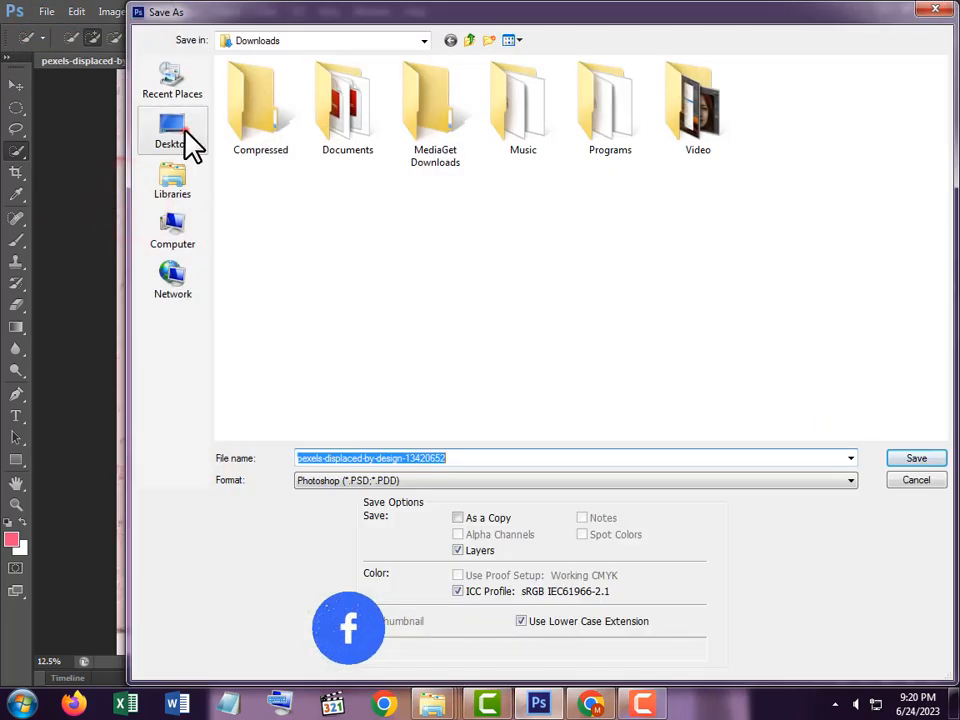
left_click(185, 137)
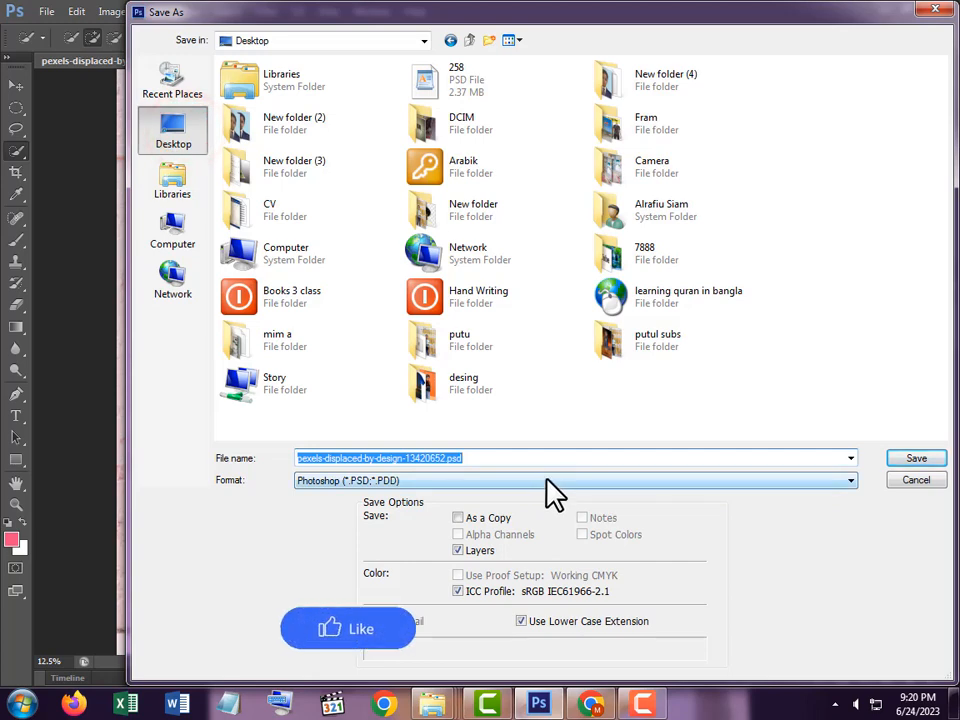
double_click(481, 390)
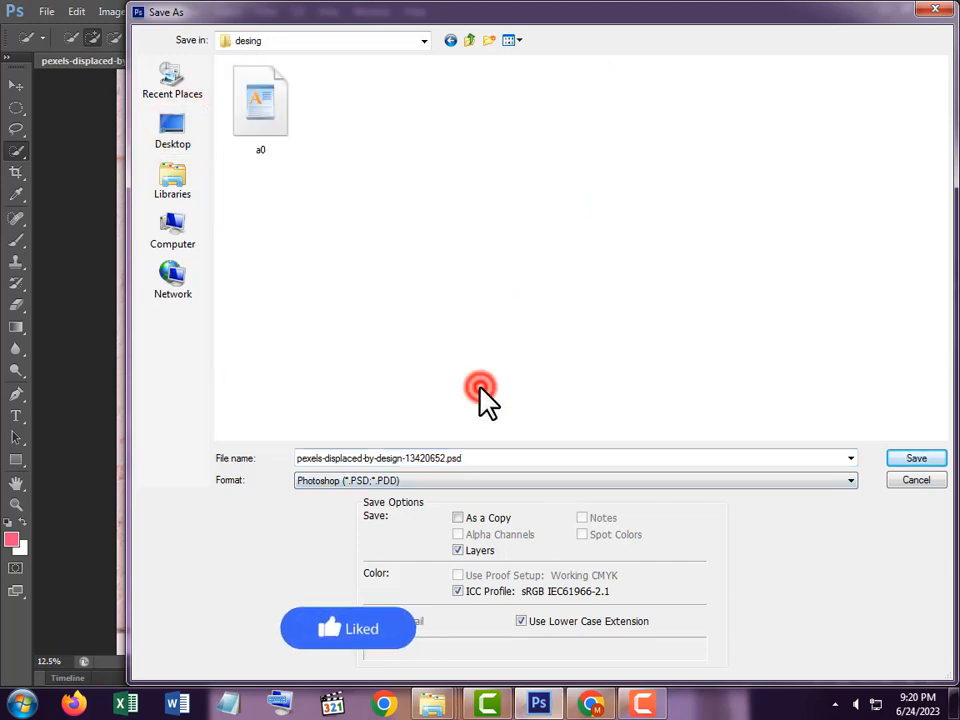
left_click(495, 480)
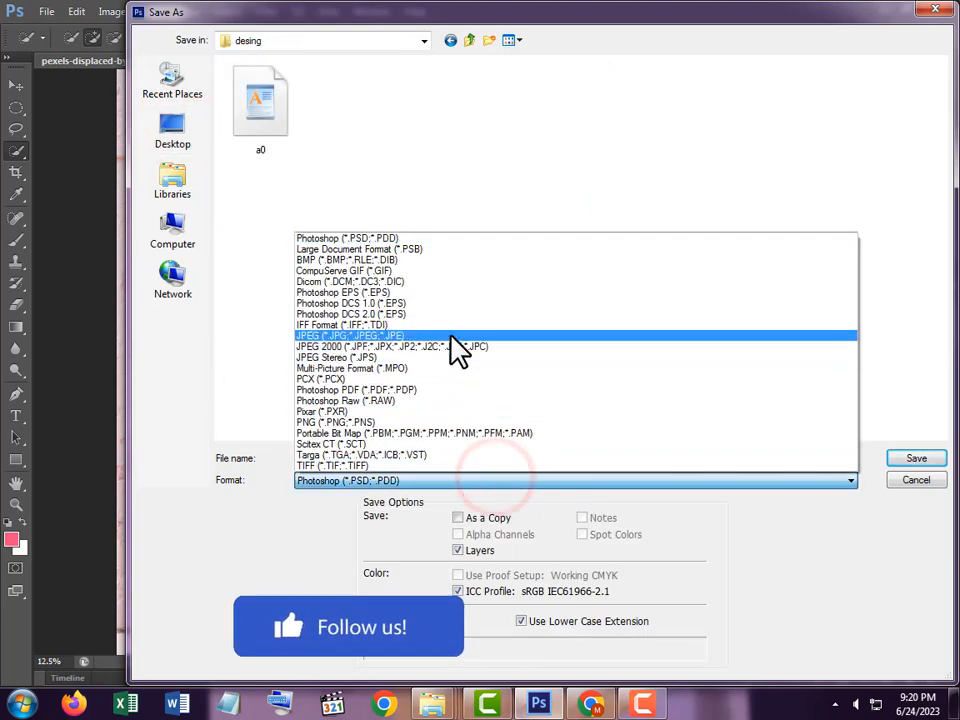
left_click(450, 337)
left_click(912, 459)
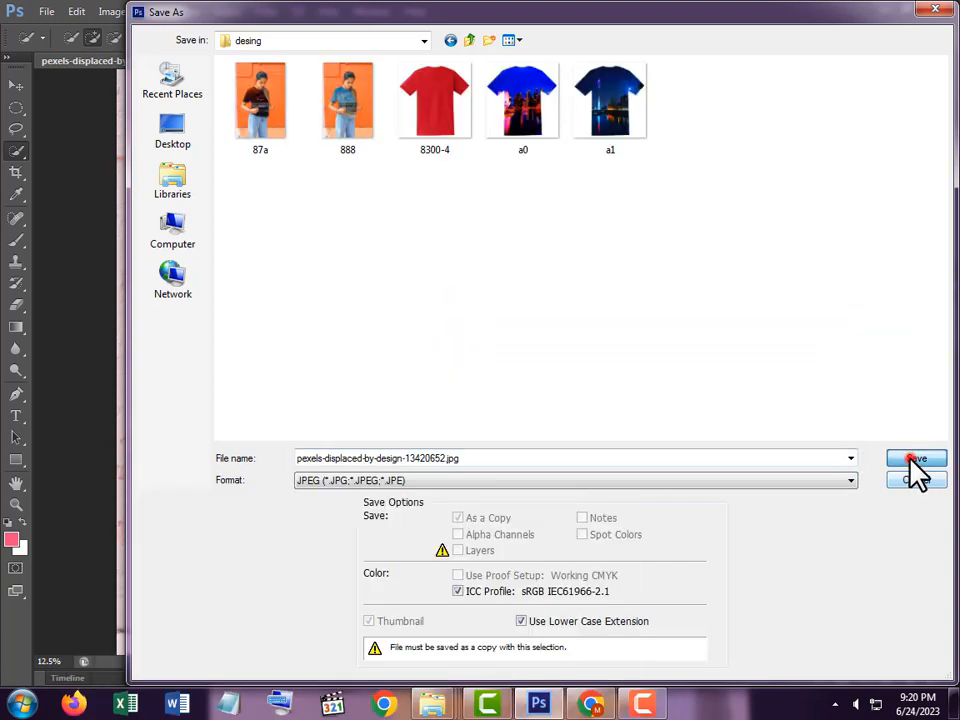
left_click(571, 180)
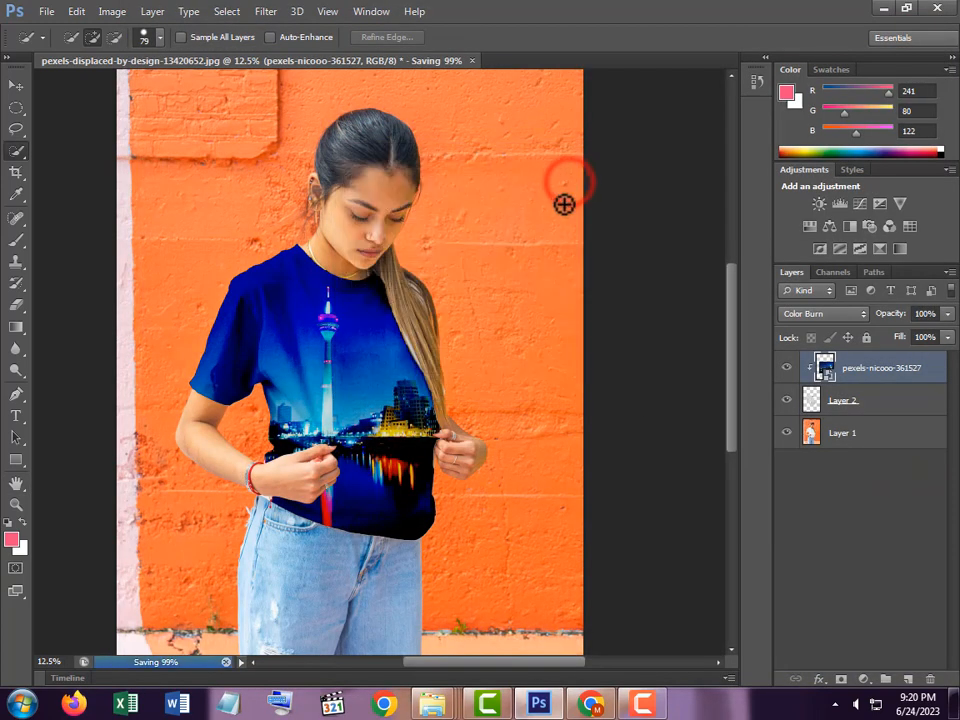
Step: Close the woman's photo document without saving its layered changes
left_click(472, 62)
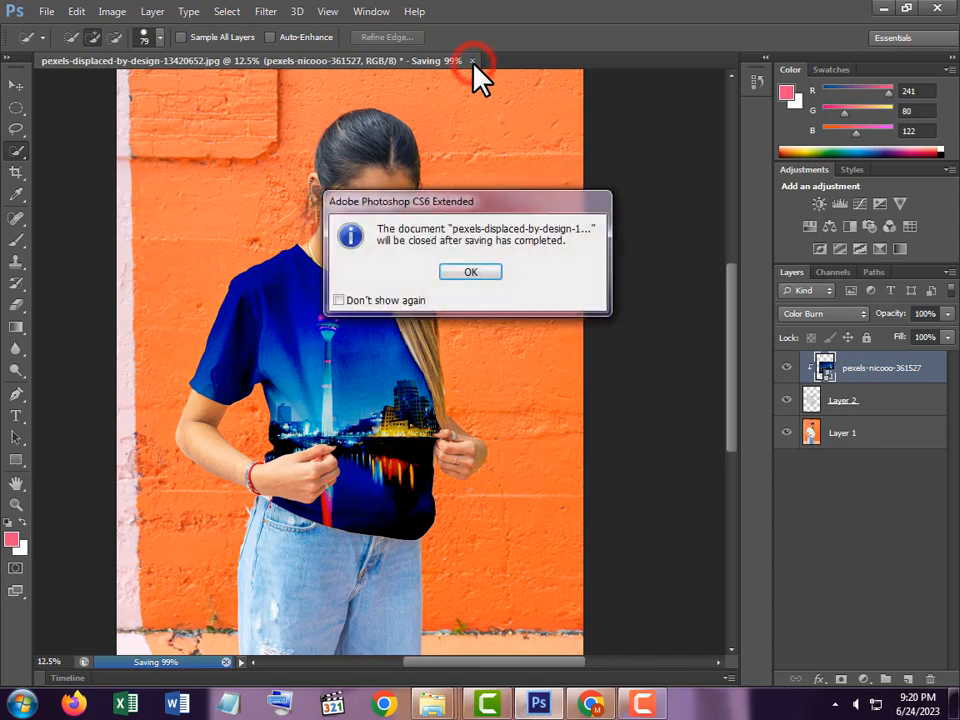
left_click(470, 272)
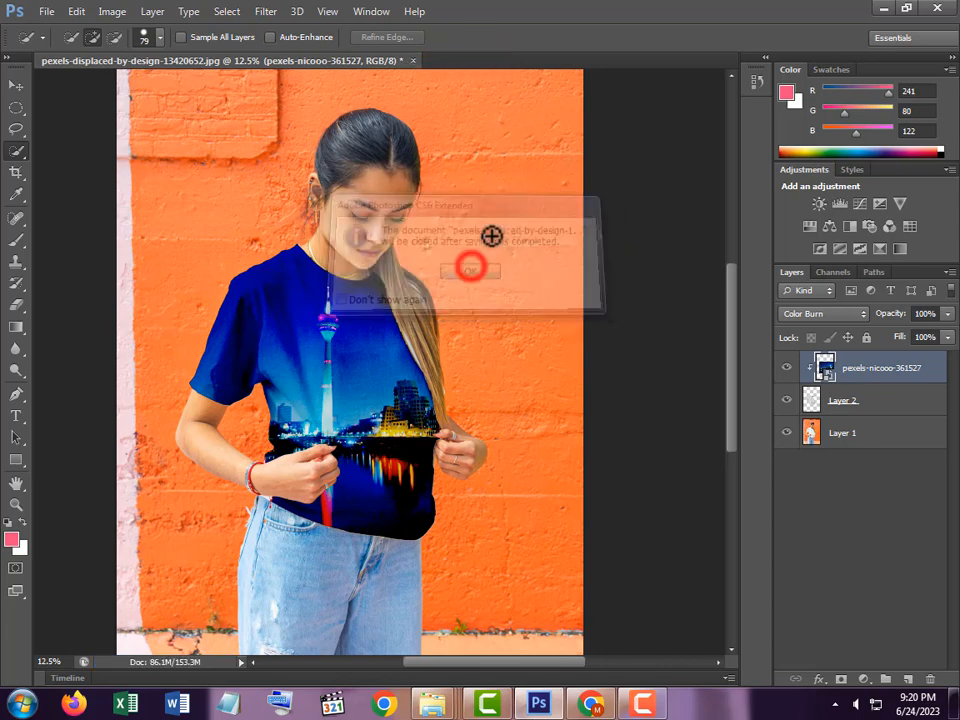
left_click(413, 61)
left_click(490, 272)
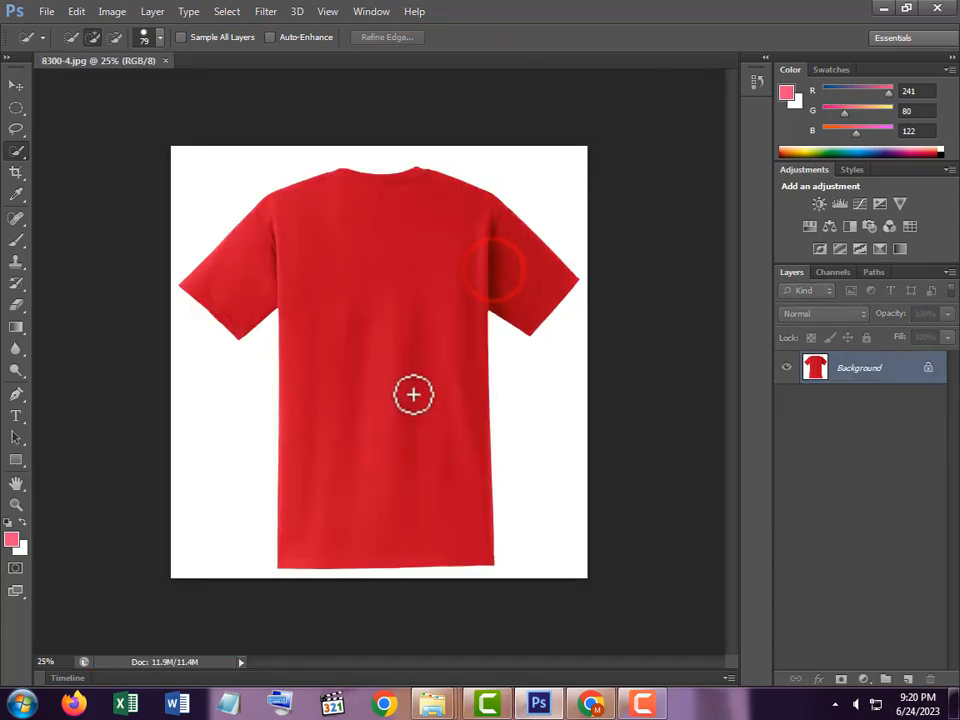
Step: Convert the Background of 8300-4.jpg to Layer 0 and select the whole red T-shirt with the Quick Selection tool
left_click(16, 150)
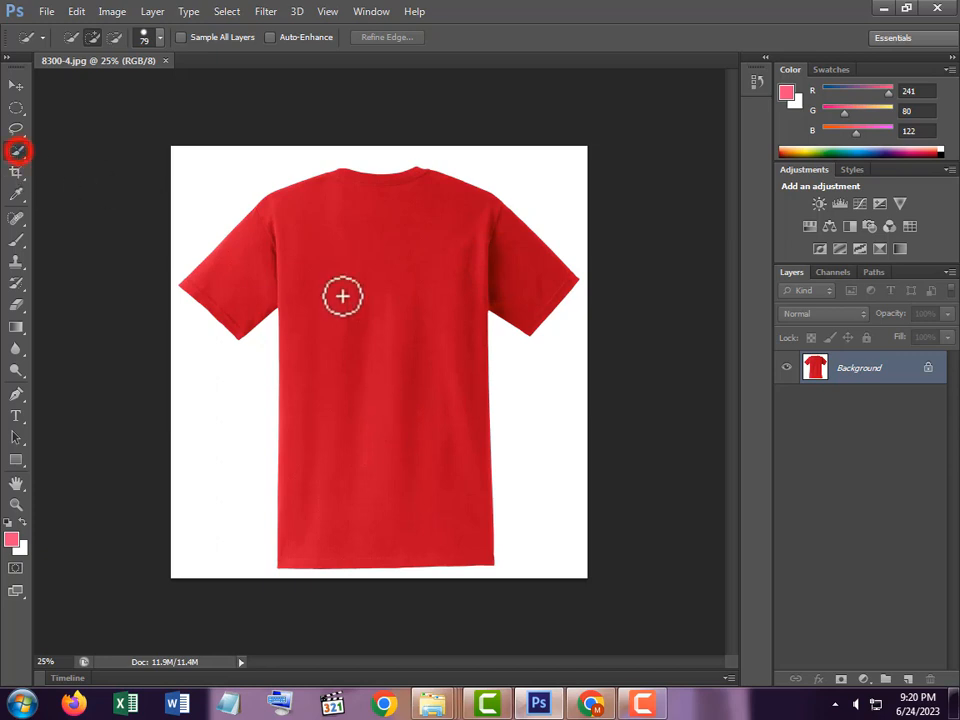
double_click(906, 370)
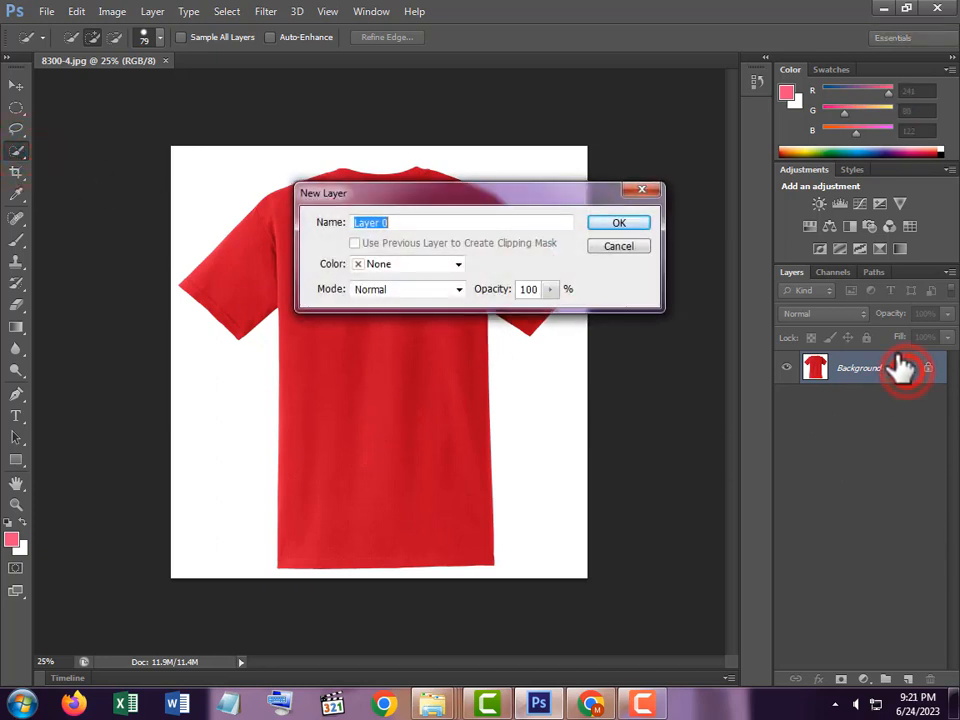
left_click(645, 226)
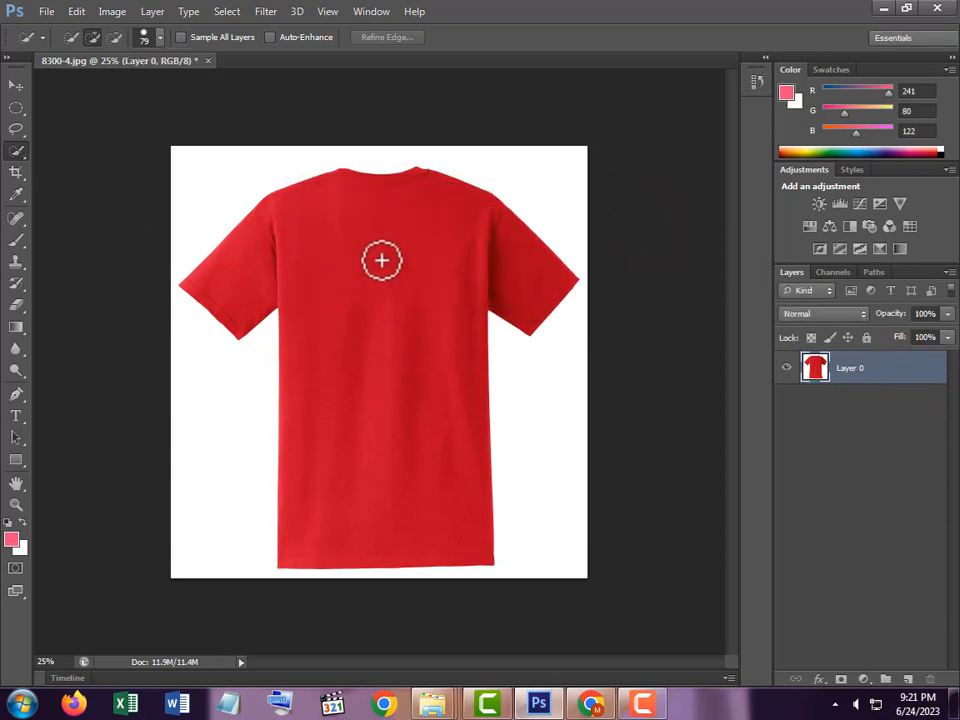
mouse_move(363, 240)
left_mouse_down()
mouse_move(386, 478)
mouse_move(341, 306)
mouse_move(270, 254)
mouse_move(249, 268)
mouse_move(521, 246)
left_mouse_up()
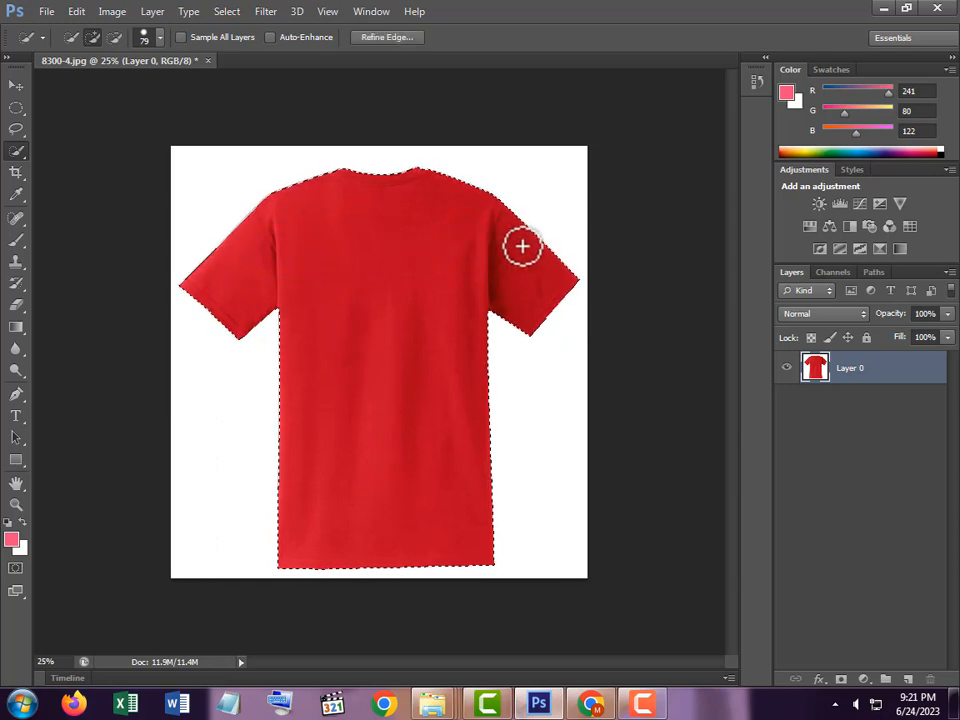
left_click(111, 12)
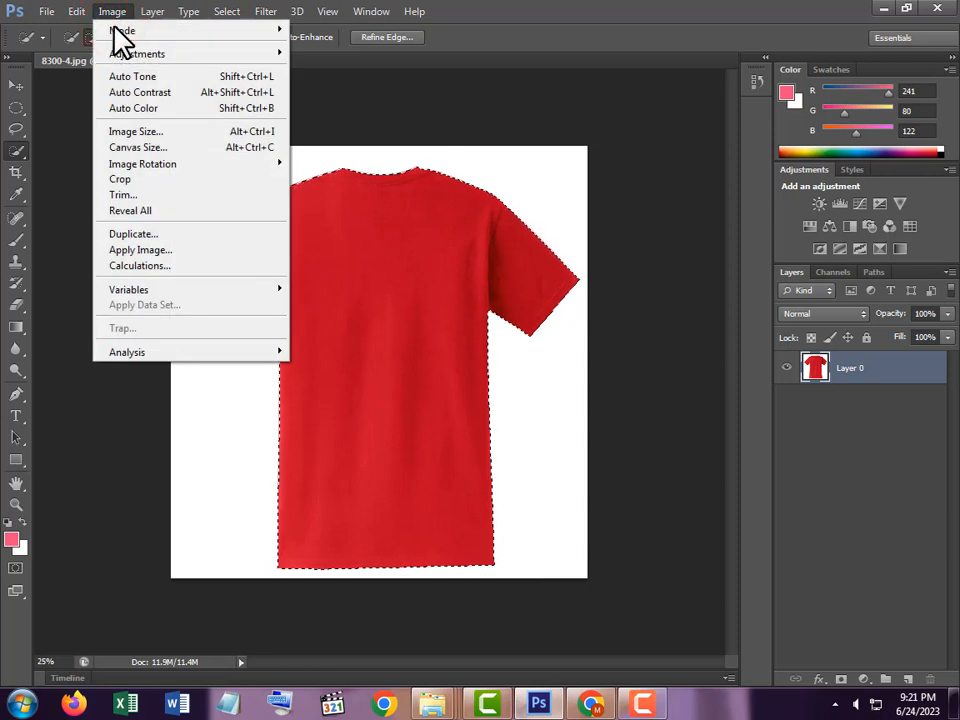
mouse_move(125, 58)
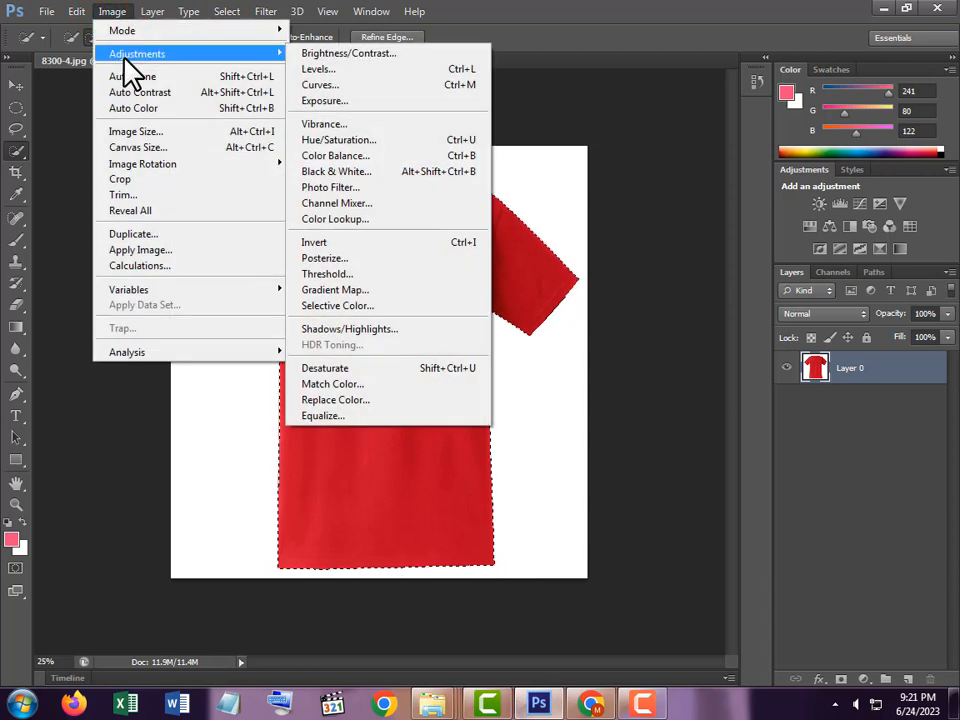
left_click(353, 145)
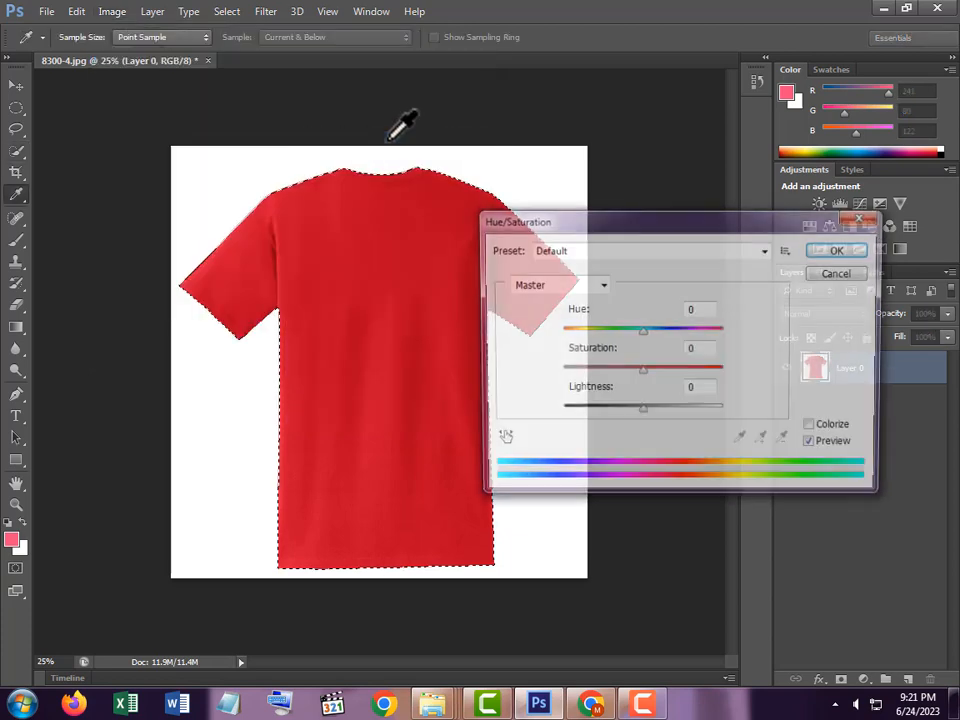
mouse_move(643, 412)
left_mouse_down()
mouse_move(617, 411)
mouse_move(699, 413)
mouse_move(626, 414)
left_mouse_up()
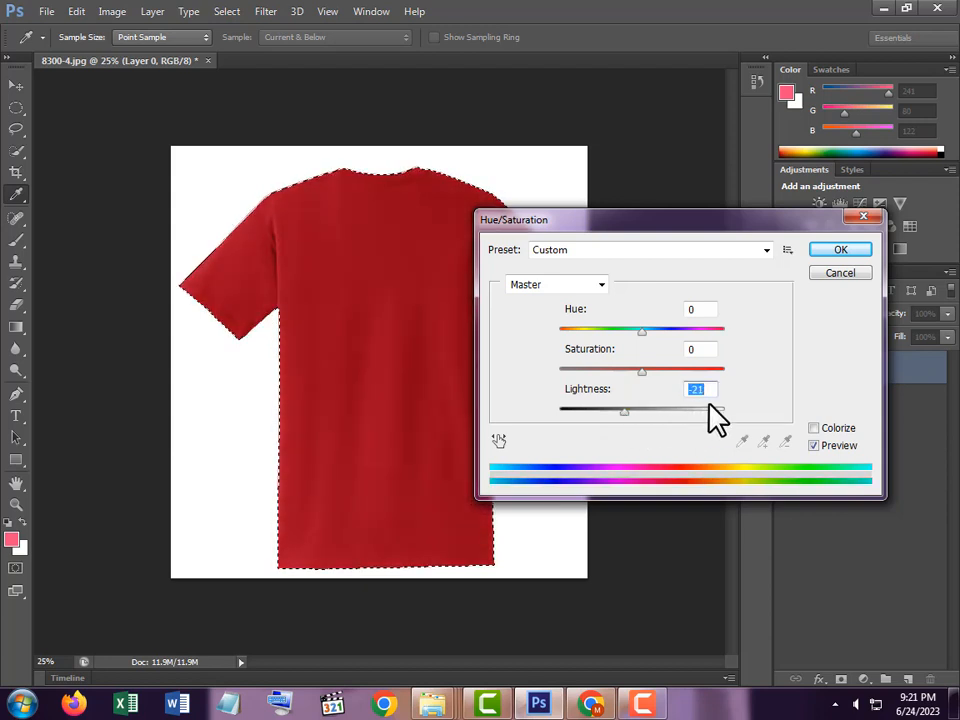
left_click(843, 274)
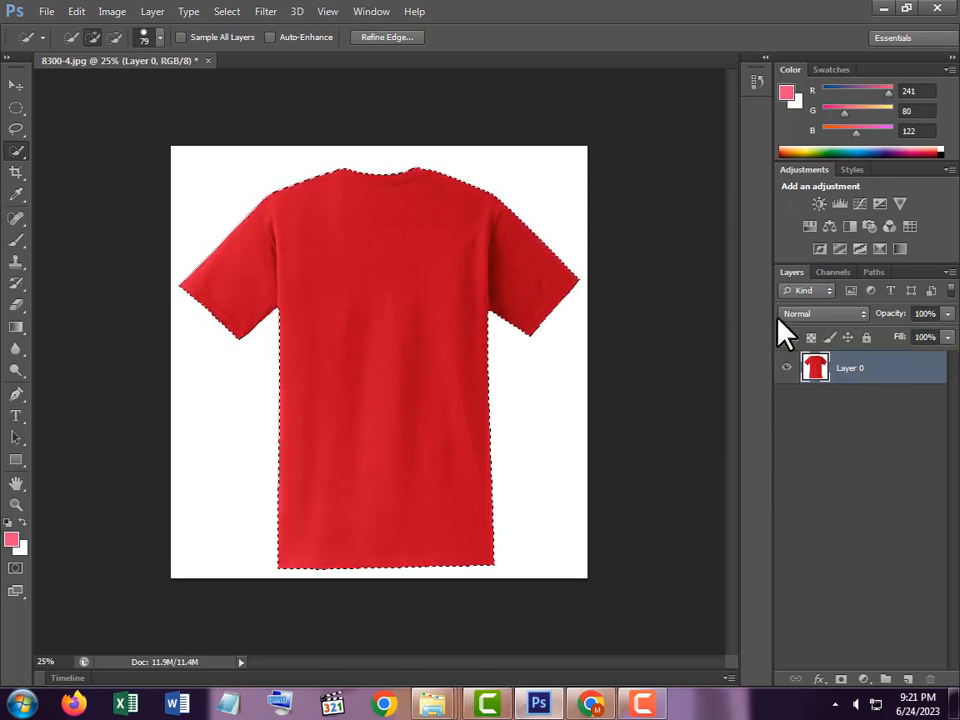
Step: Copy the selected red T-shirt onto its own layer, and hide and show Layer 0 to check the cut-out
key("ctrl+j")
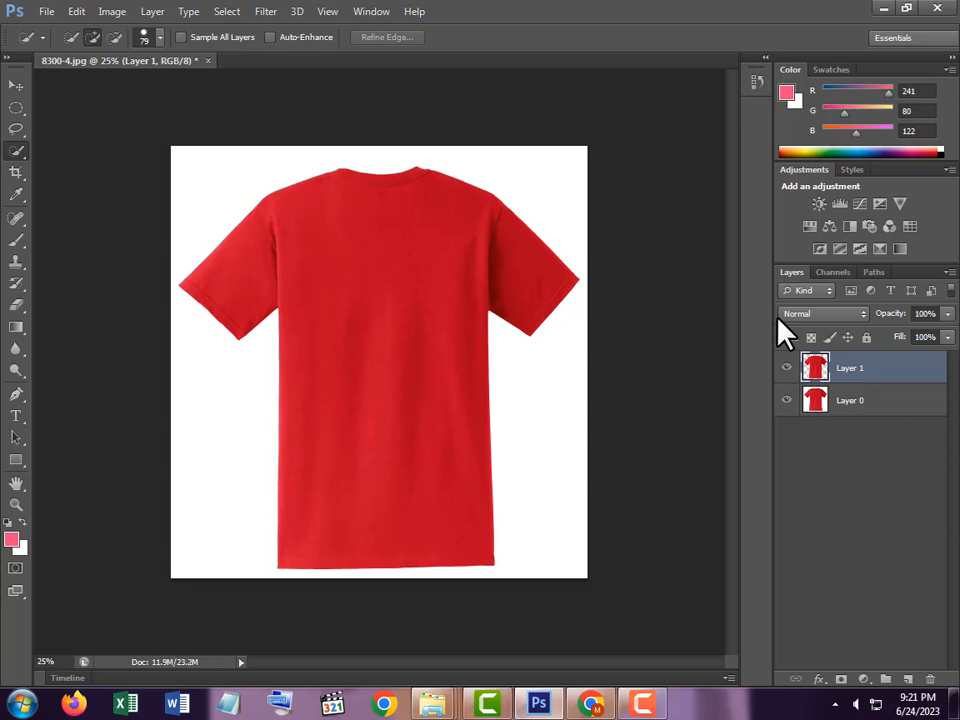
left_click(787, 401)
left_click(787, 401)
Step: Switch to File Explorer and place the night city photo with traffic light trails from Downloads into the T-shirt document
left_click(432, 706)
left_click(490, 630)
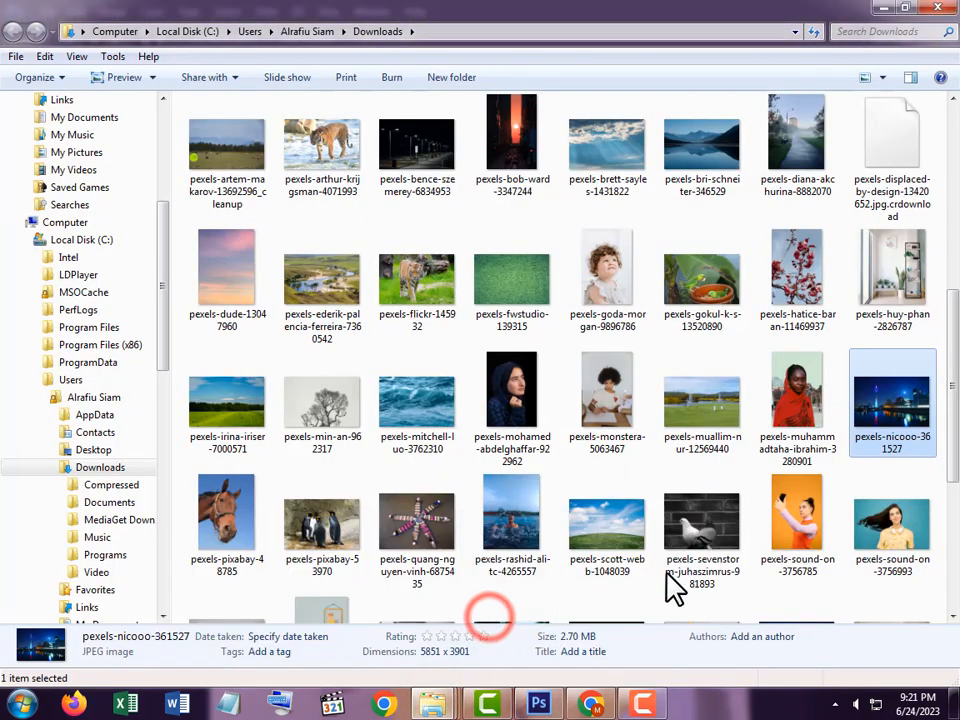
scroll(821, 414, "up", 5)
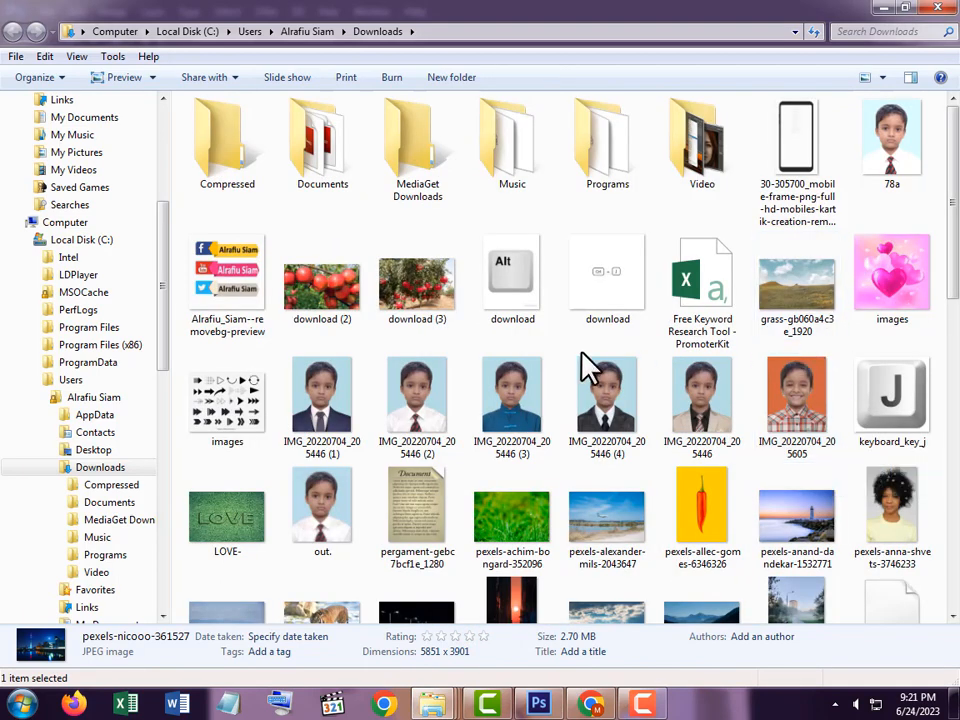
scroll(588, 368, "down", 10)
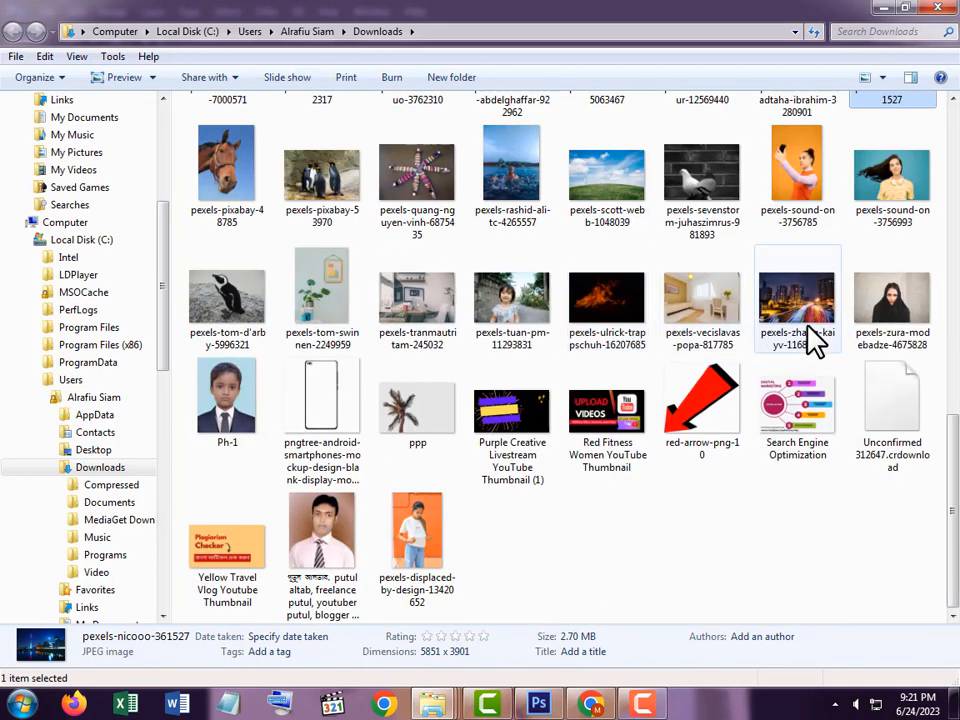
left_click_drag(808, 325, 407, 489)
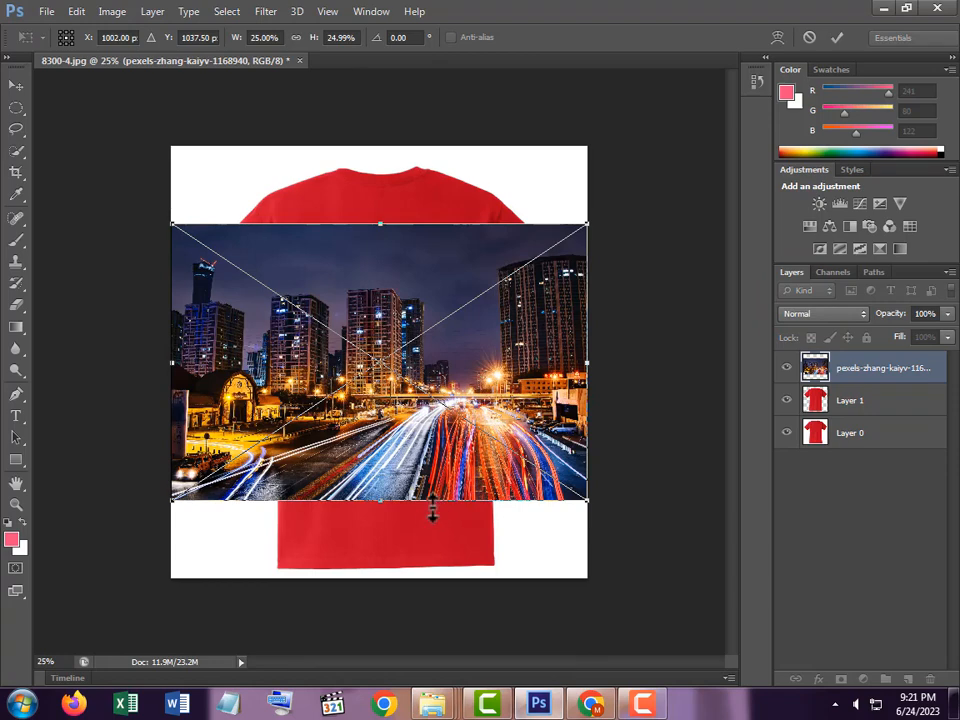
Step: Stretch the placed city photo vertically to about 37% height so it covers the shirt from collar to hem, and commit the placement
left_click_drag(433, 500, 445, 581)
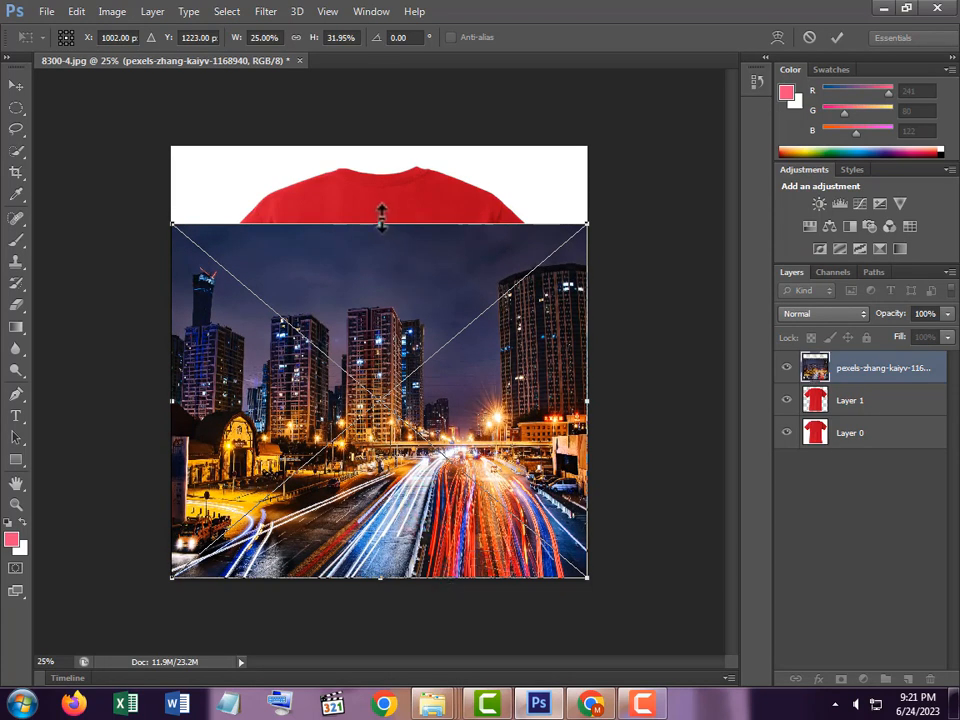
left_click_drag(381, 216, 381, 166)
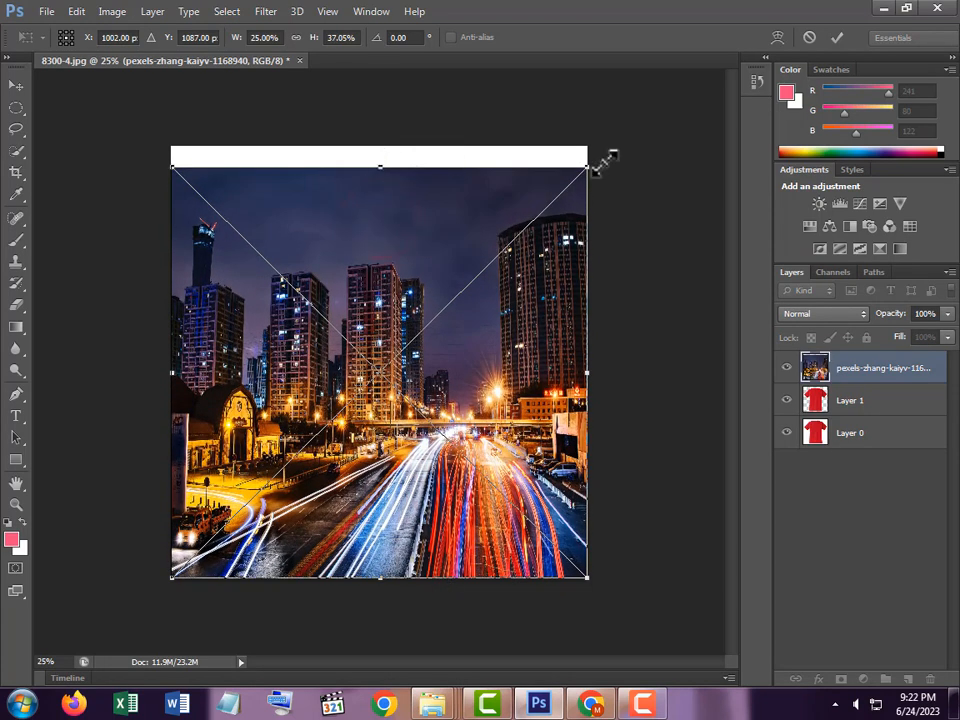
left_click(840, 38)
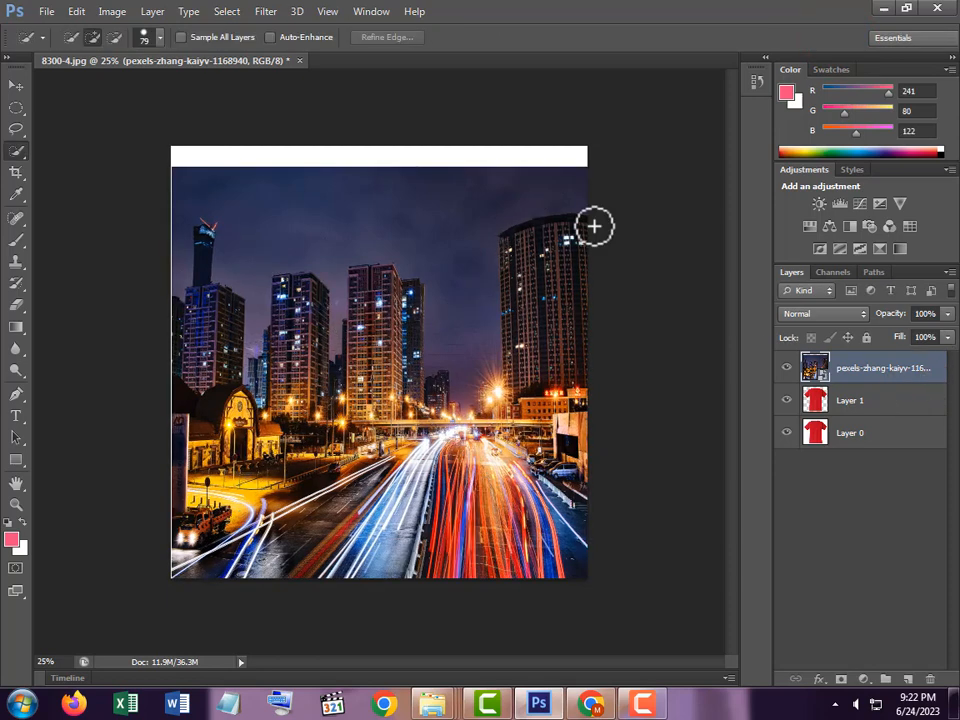
Step: Clip the city photo to the T-shirt cut-out on Layer 1 with a clipping mask, and hide Layer 0
left_click(15, 87)
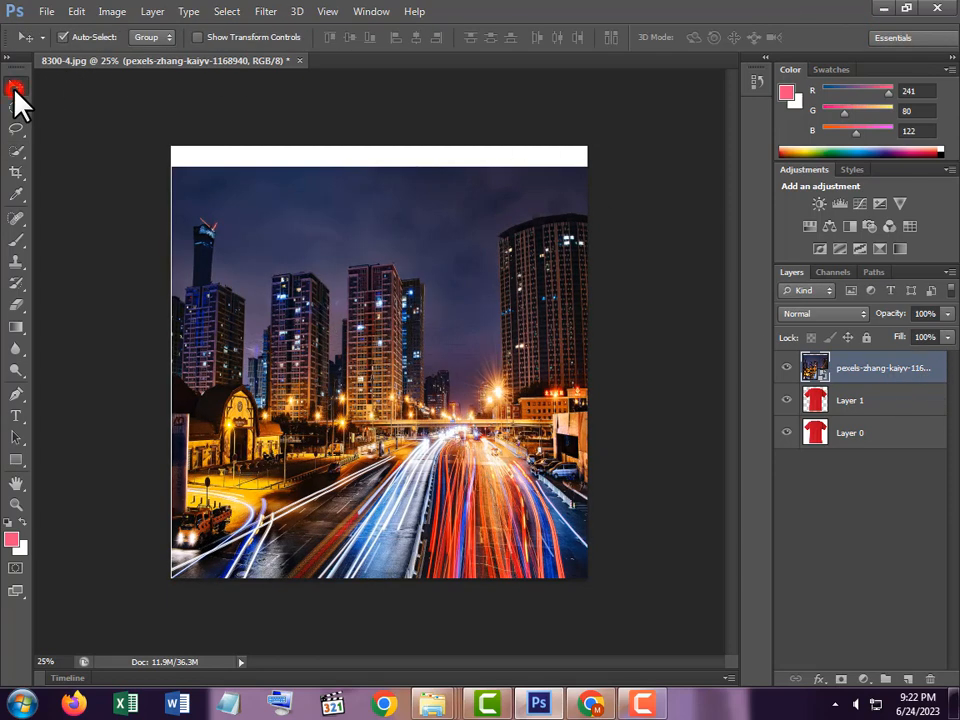
right_click(881, 378)
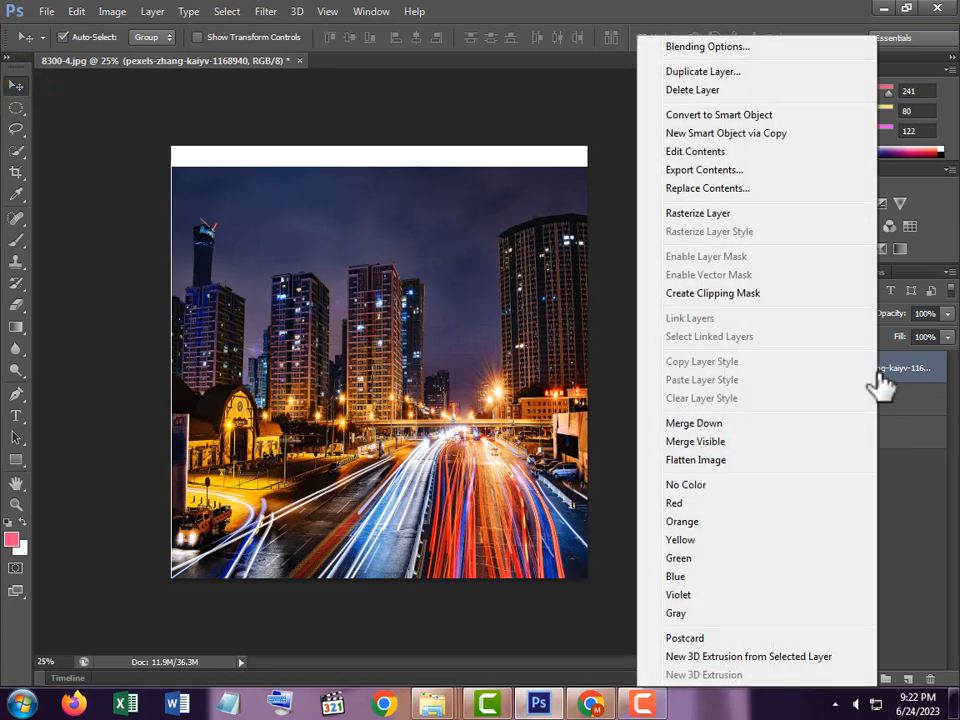
left_click(736, 291)
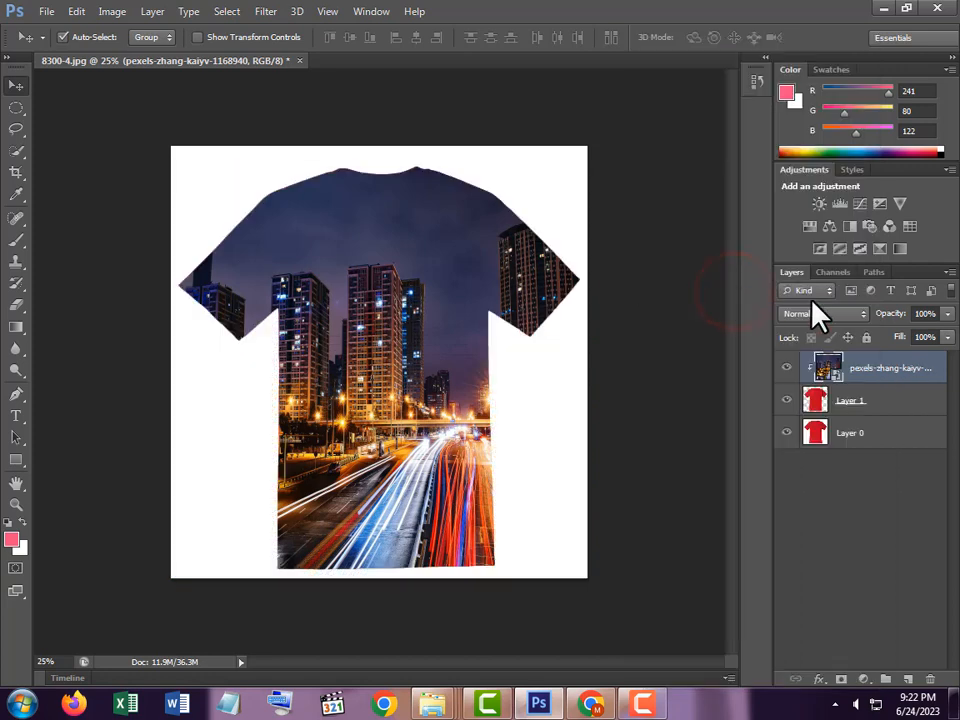
left_click(786, 432)
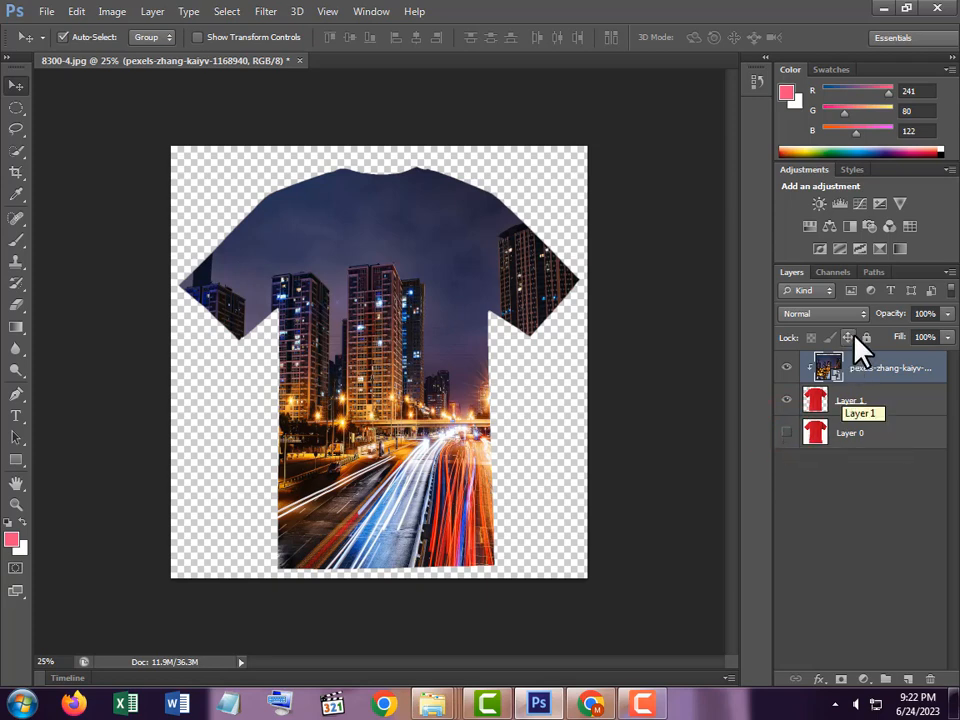
Step: Try different blending modes on the clipped city photo layer, such as Difference, Screen and Overlay, and set it to Hard Light
left_click(831, 316)
left_click(834, 316)
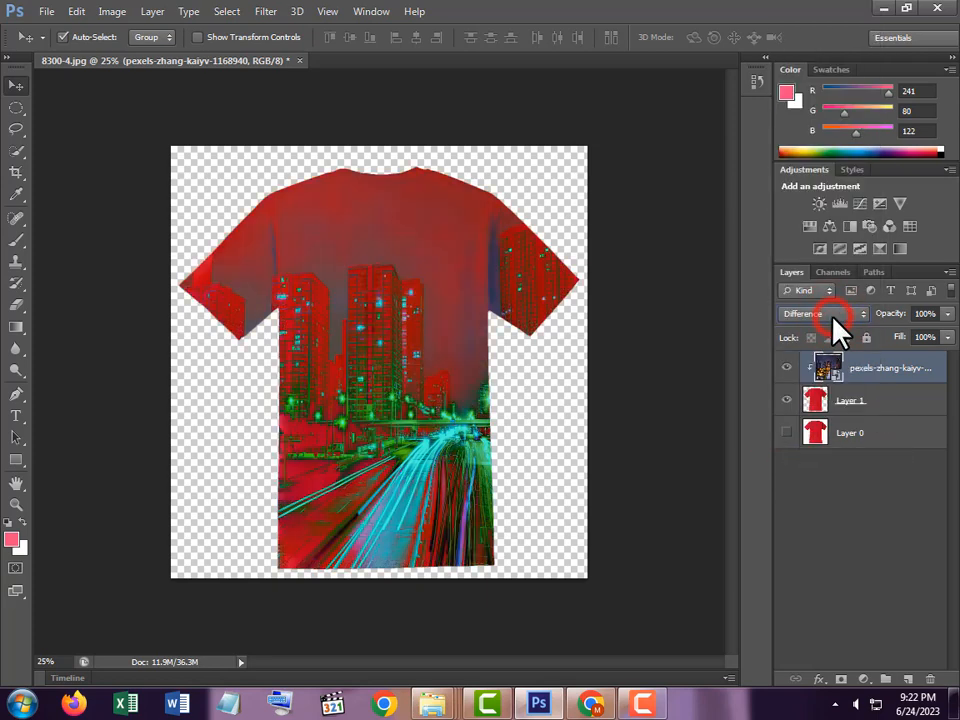
scroll(838, 325, "up", 3)
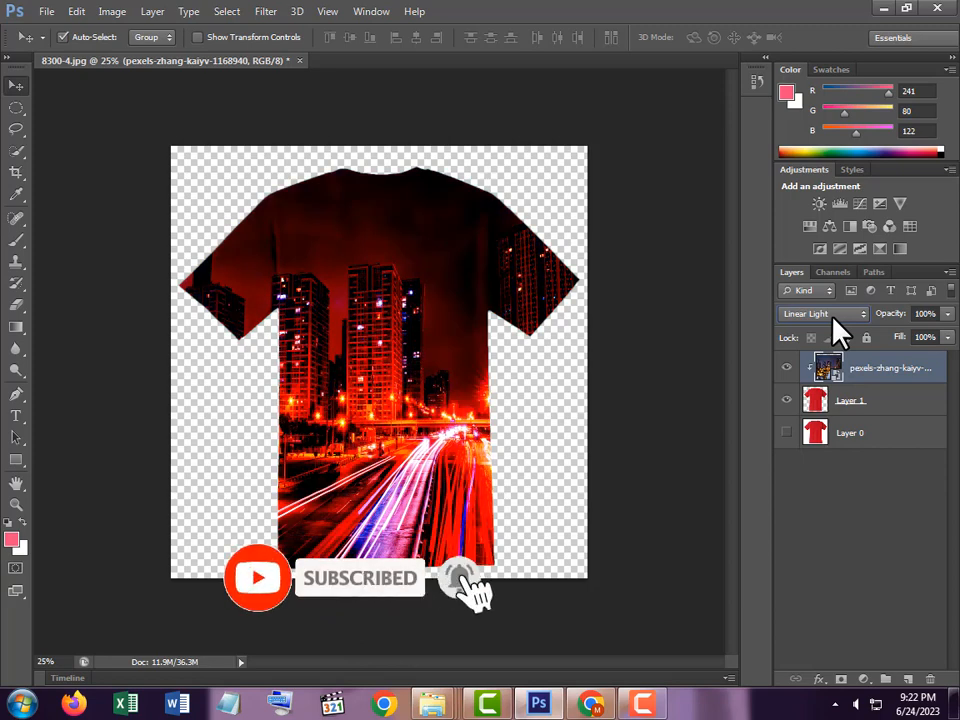
scroll(834, 322, "up", 2)
scroll(833, 320, "up", 7)
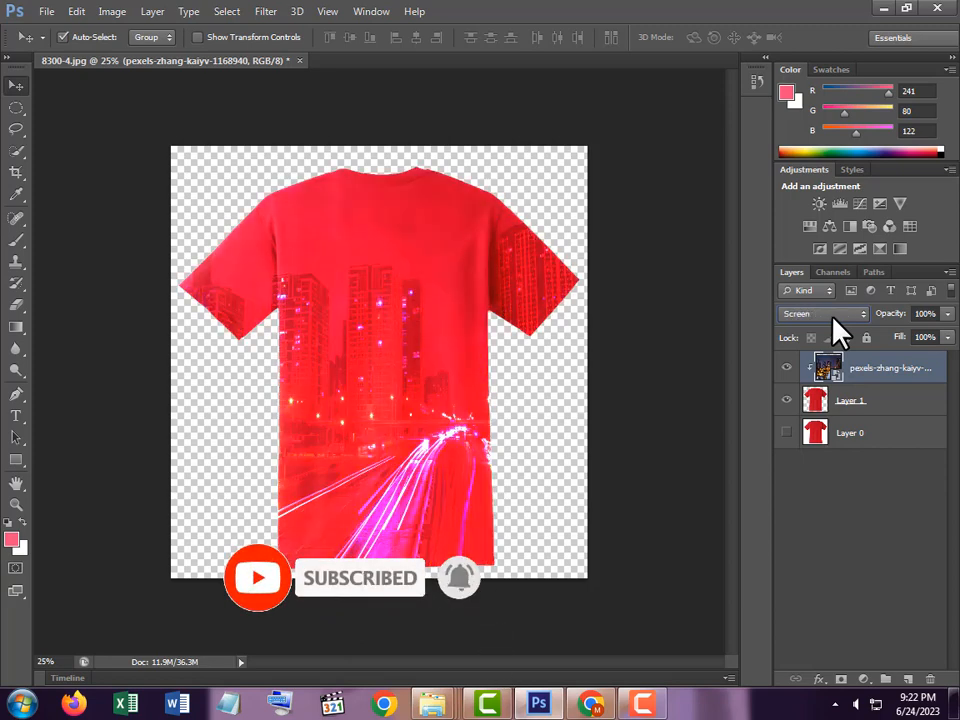
scroll(832, 318, "up", 7)
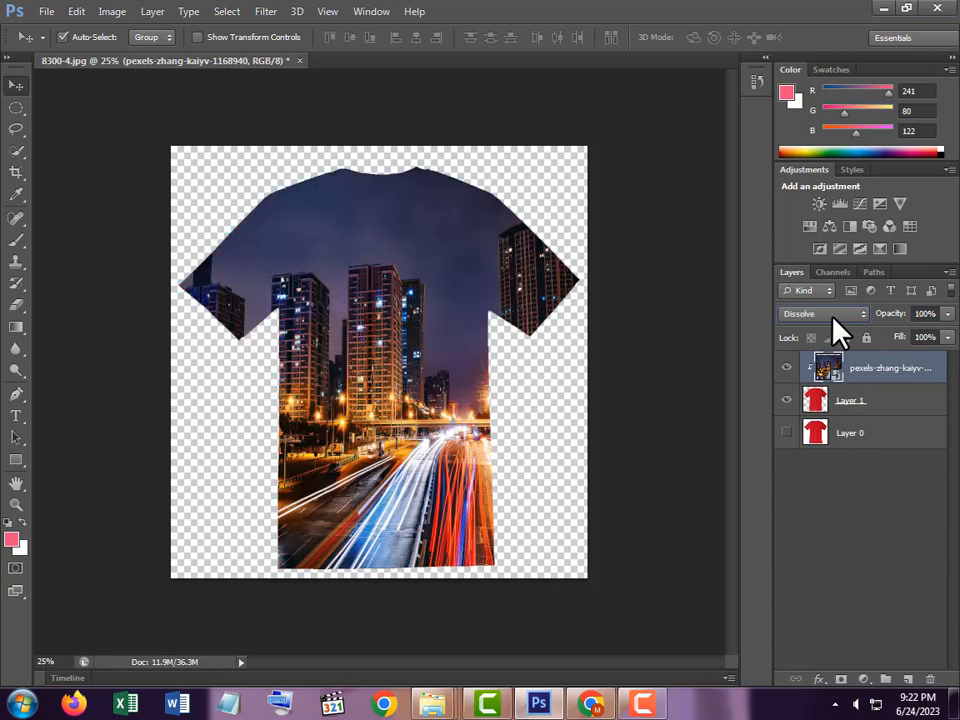
scroll(838, 330, "down", 4)
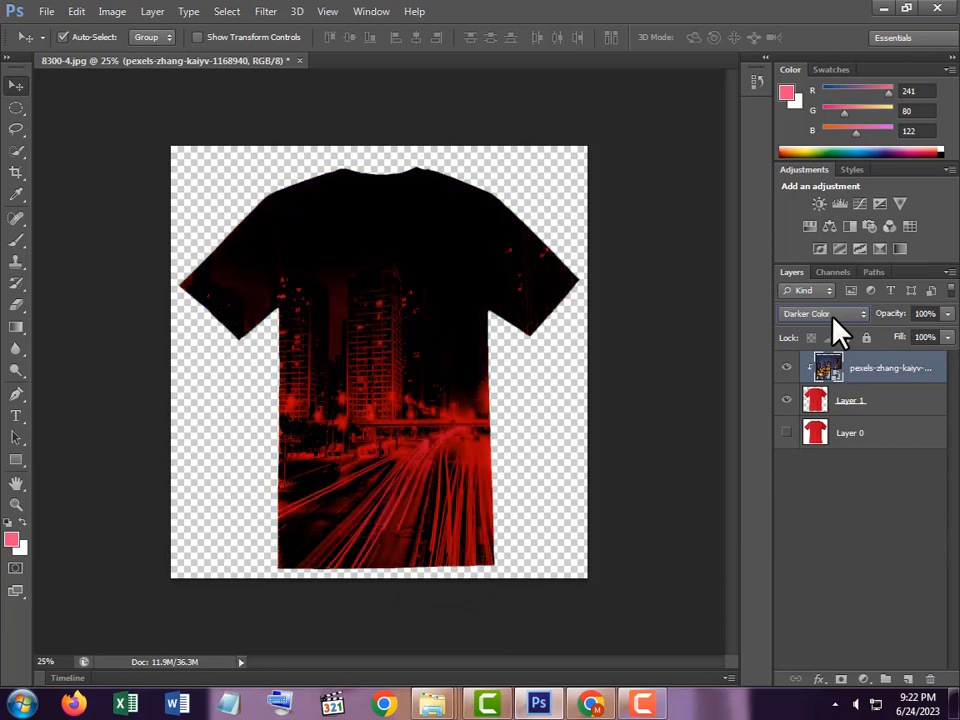
scroll(838, 330, "down", 6)
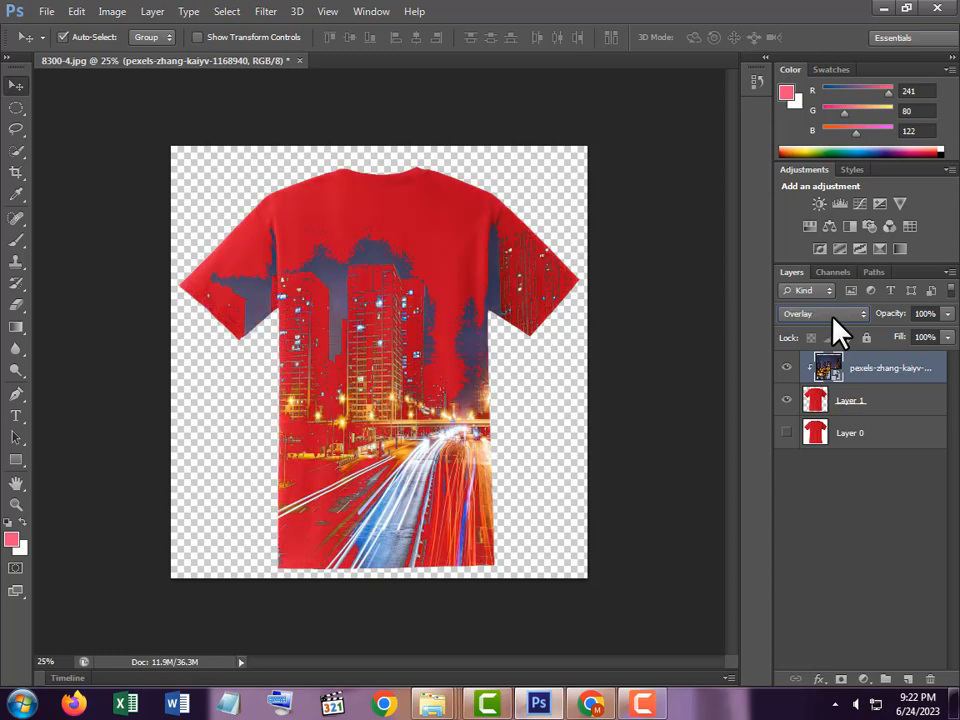
scroll(838, 330, "down", 2)
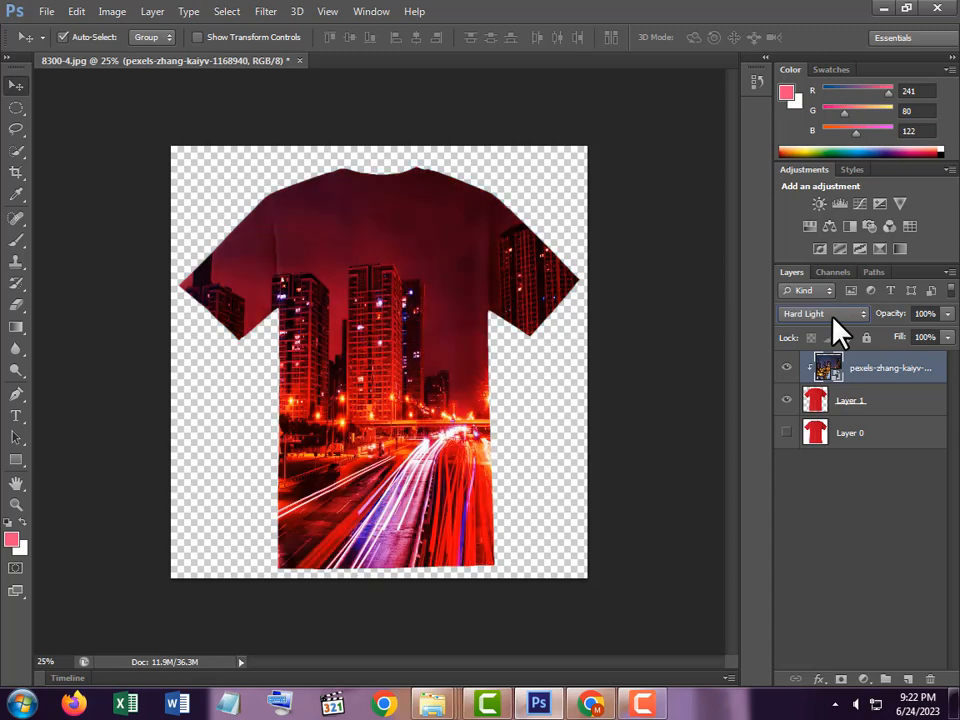